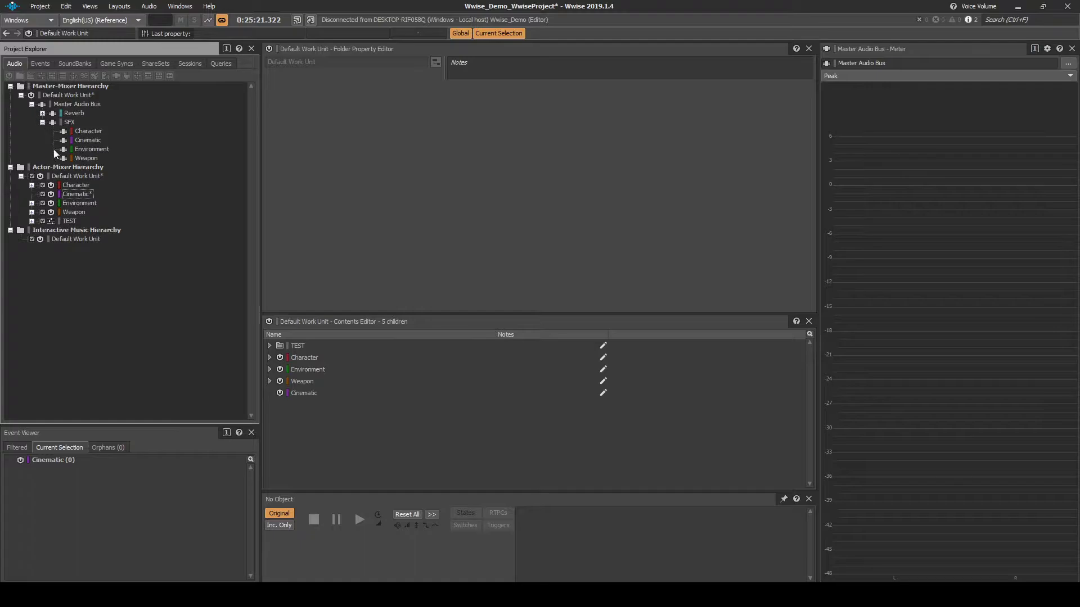
- Add a new child actor-mixer inside the Cinematic work unit
click(59, 166)
click(65, 177)
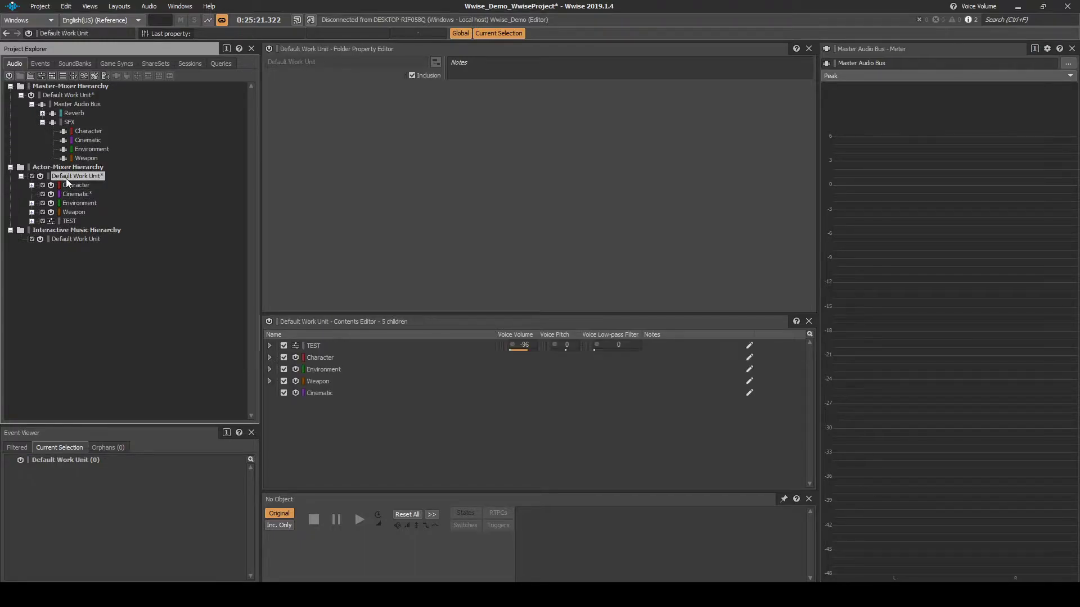
click(73, 194)
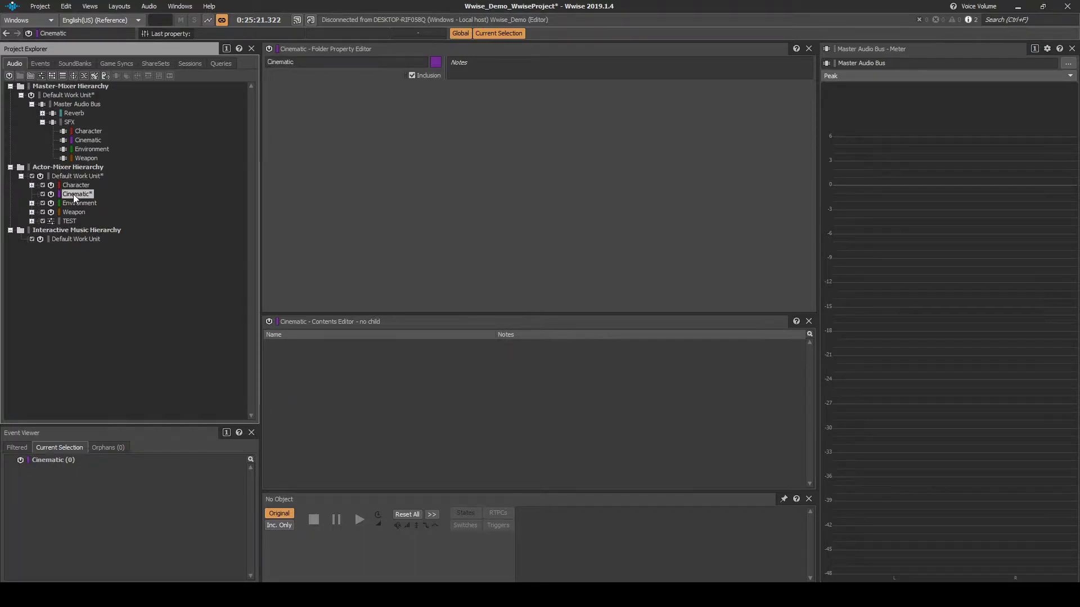
right_click(73, 194)
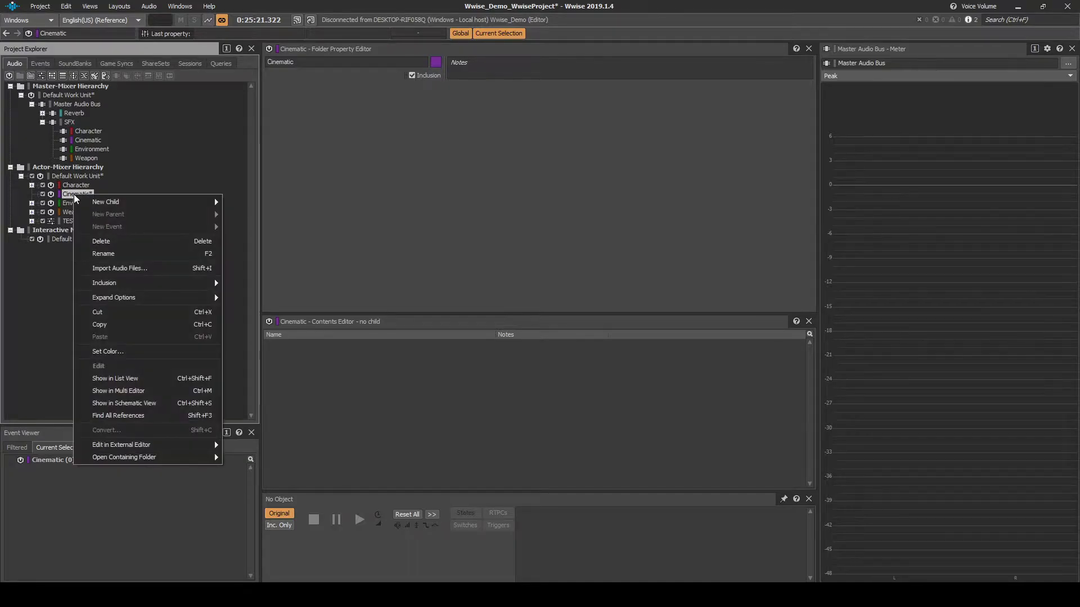
mouse_move(99, 202)
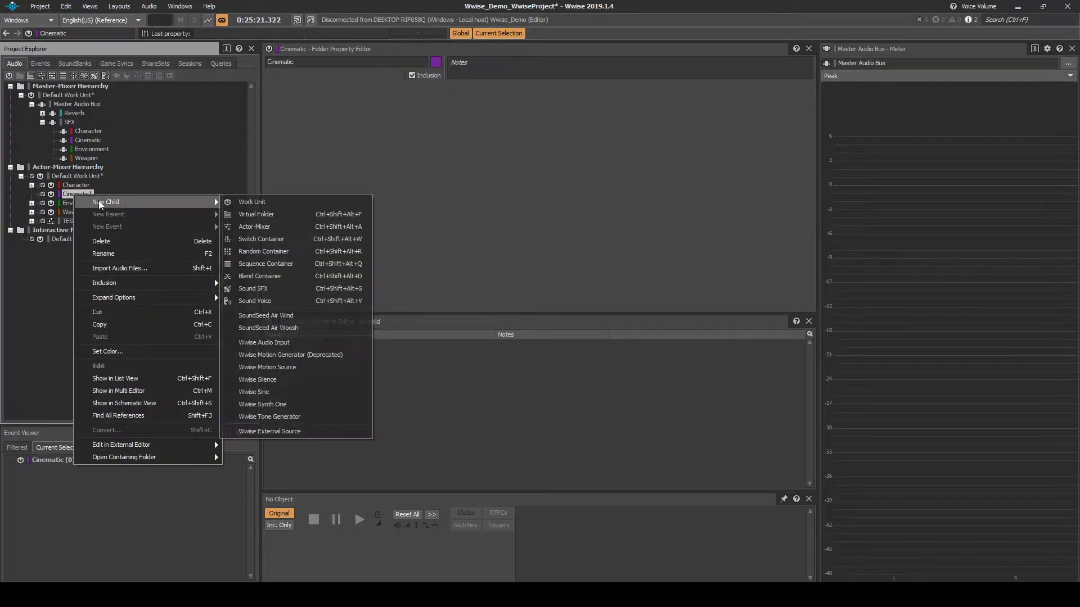
click(248, 226)
- Name it CIN_Intro, route it to the Cinematic bus, and enable game-defined auxiliary sends
key(Home)
key(Delete)
key(Delete)
key(Delete)
key(Delete)
text(CIN_)
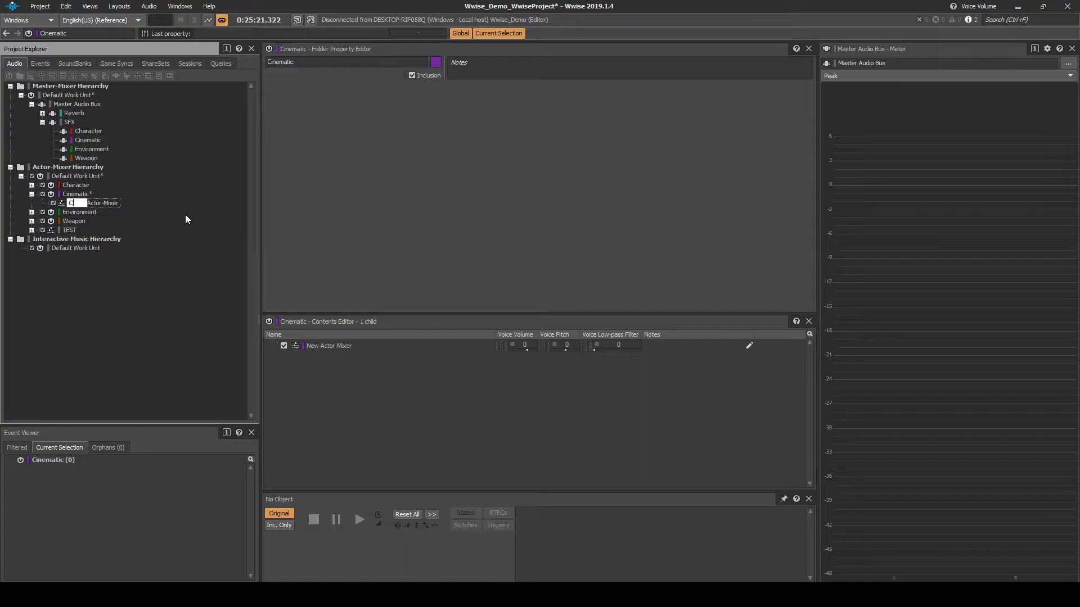
text(Intro)
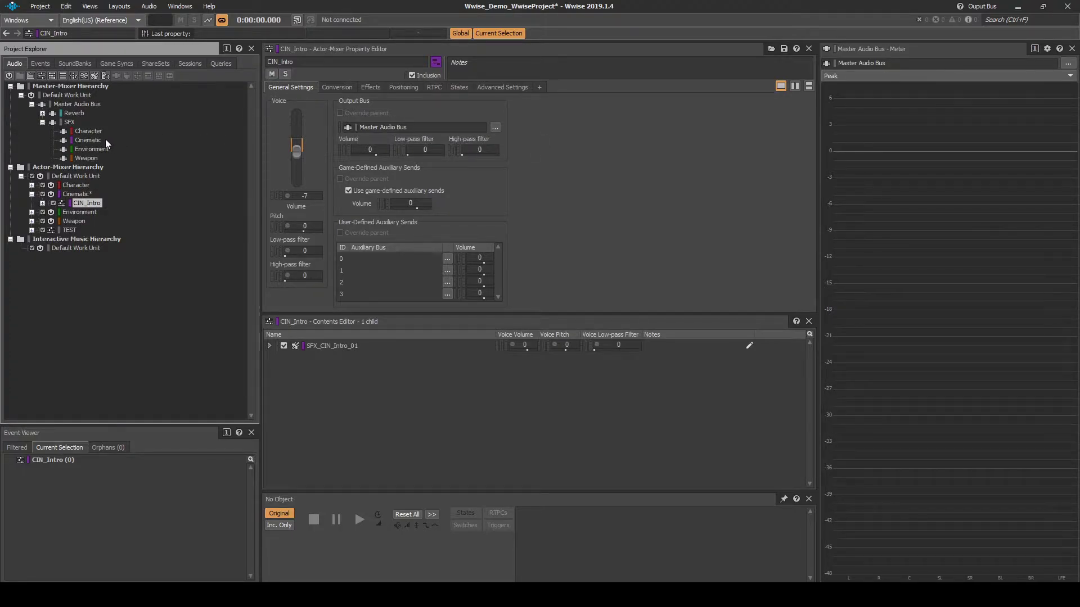
drag(90, 140, 383, 127)
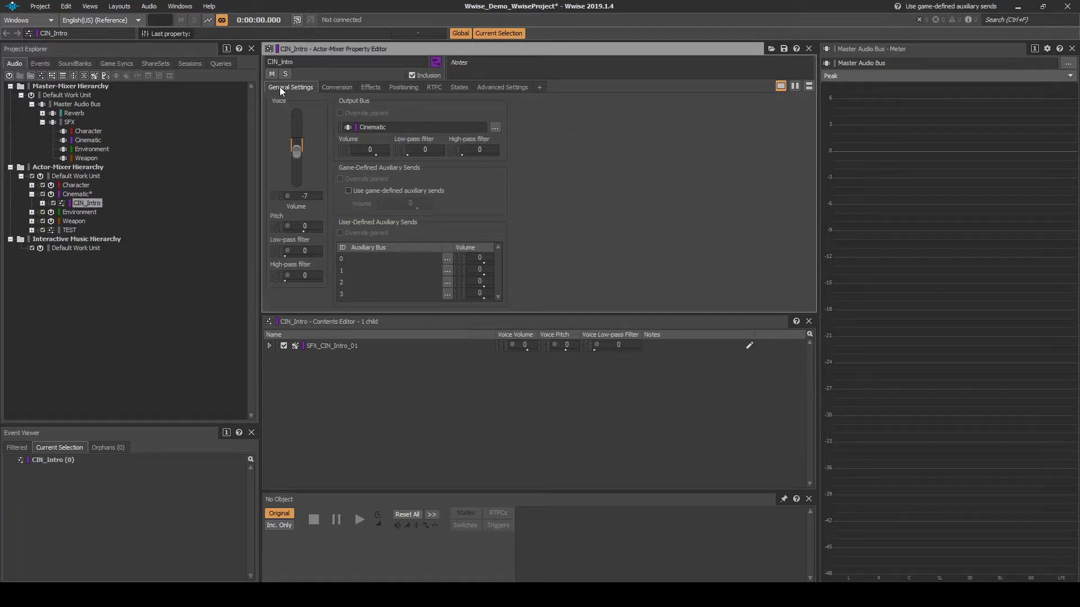
click(349, 190)
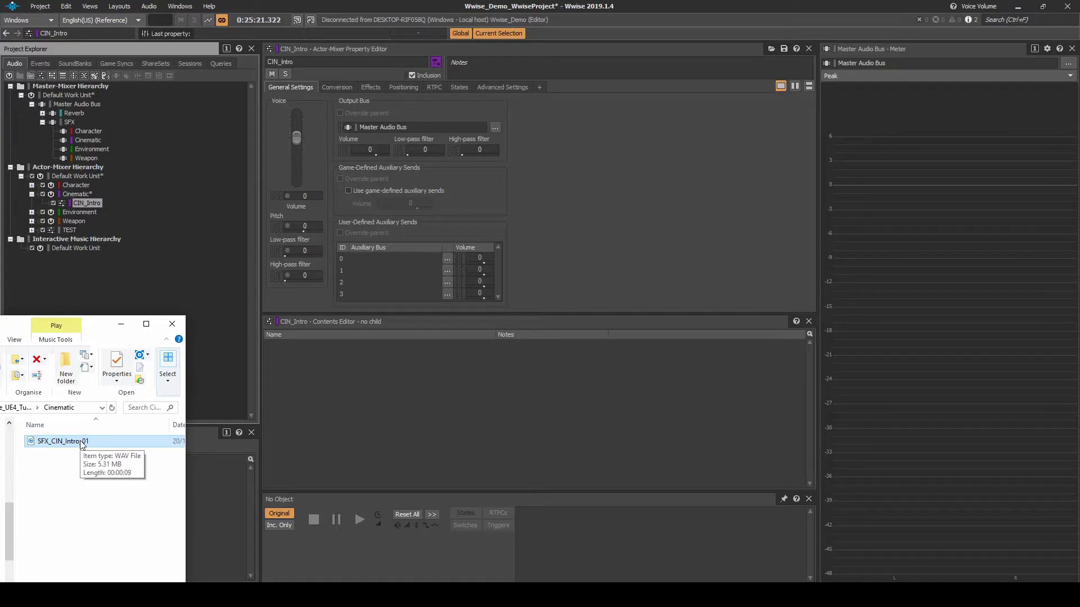
- Drag SFX_CIN_Intro_01.wav from Explorer onto CIN_Intro to begin the import
drag(82, 444, 87, 263)
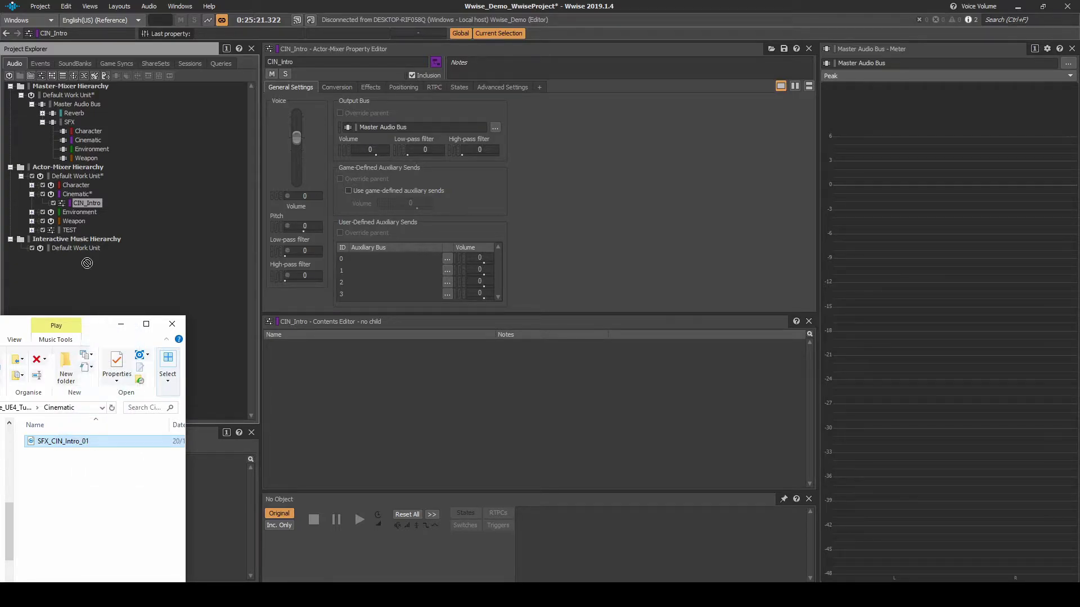
drag(94, 202, 94, 201)
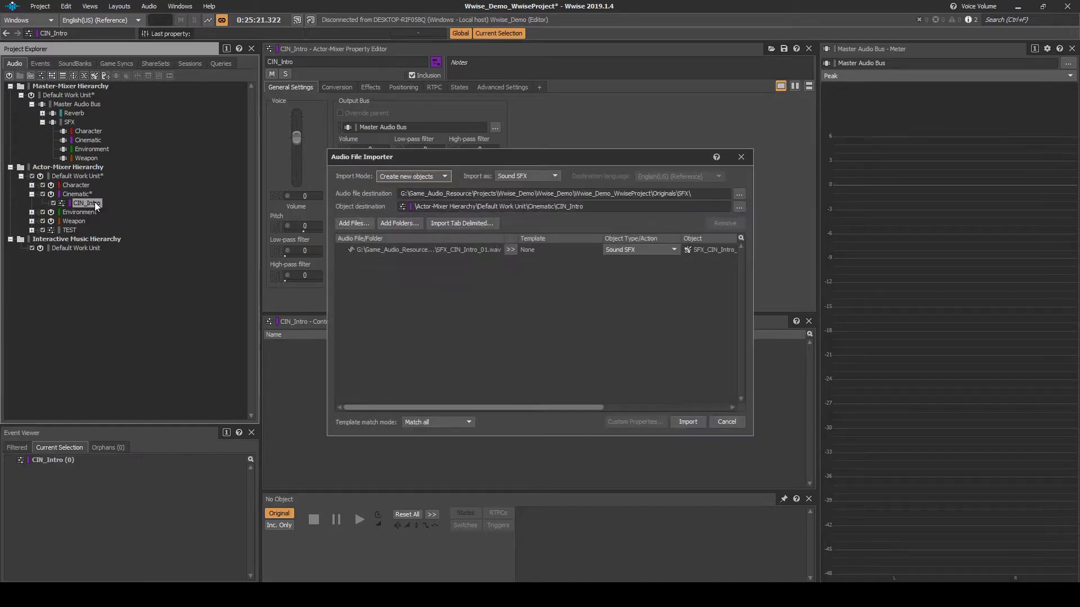
click(739, 194)
- Set a new SFX\Cinematic originals folder as destination and import the sound
right_click(523, 301)
mouse_move(585, 460)
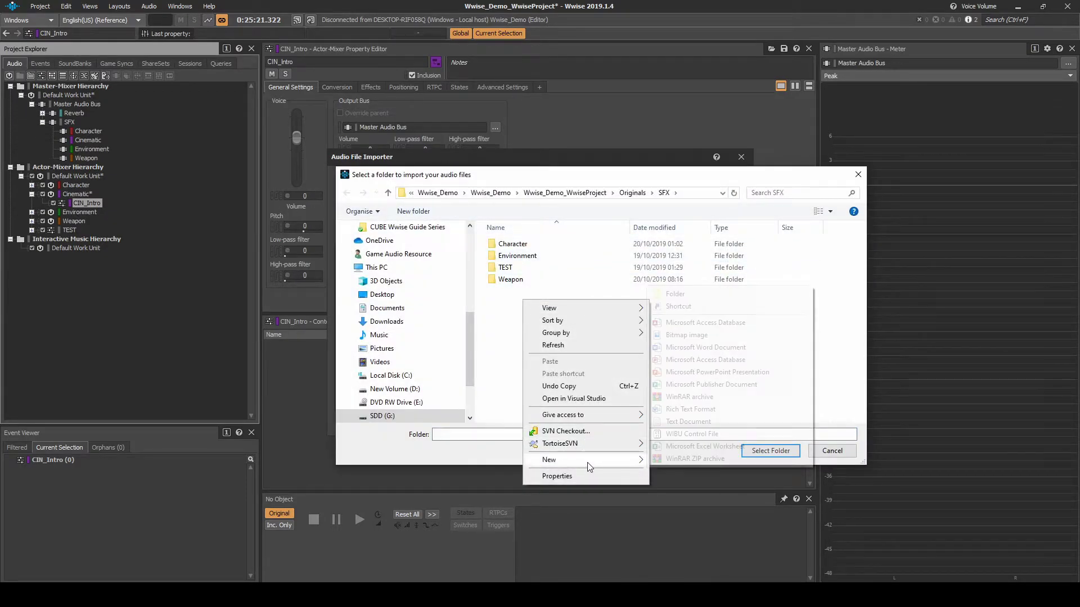
click(677, 292)
text(Cinematic)
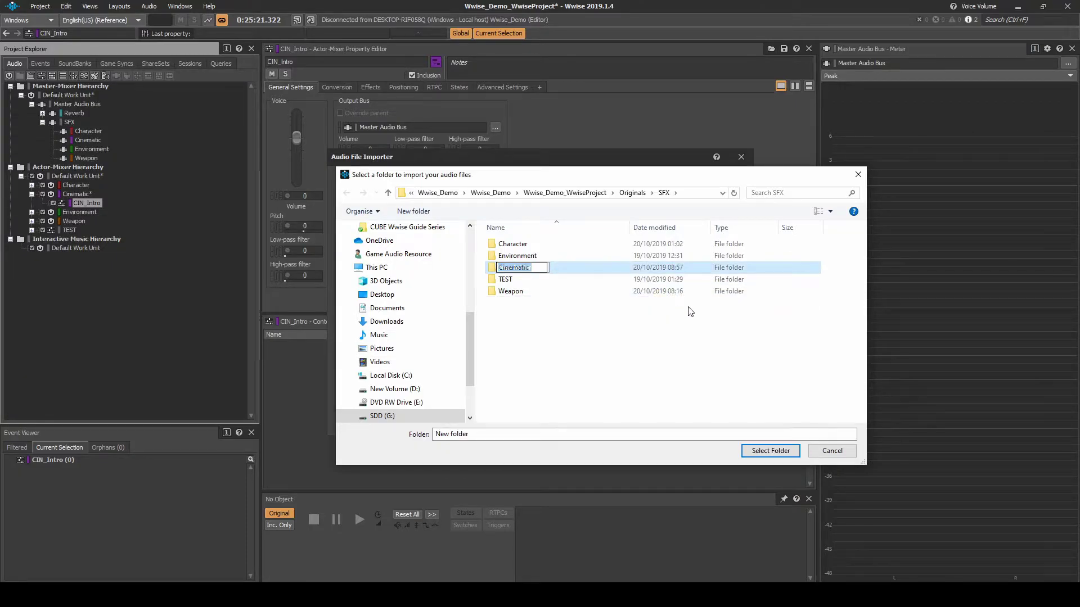
key(Return)
double_click(515, 256)
click(771, 451)
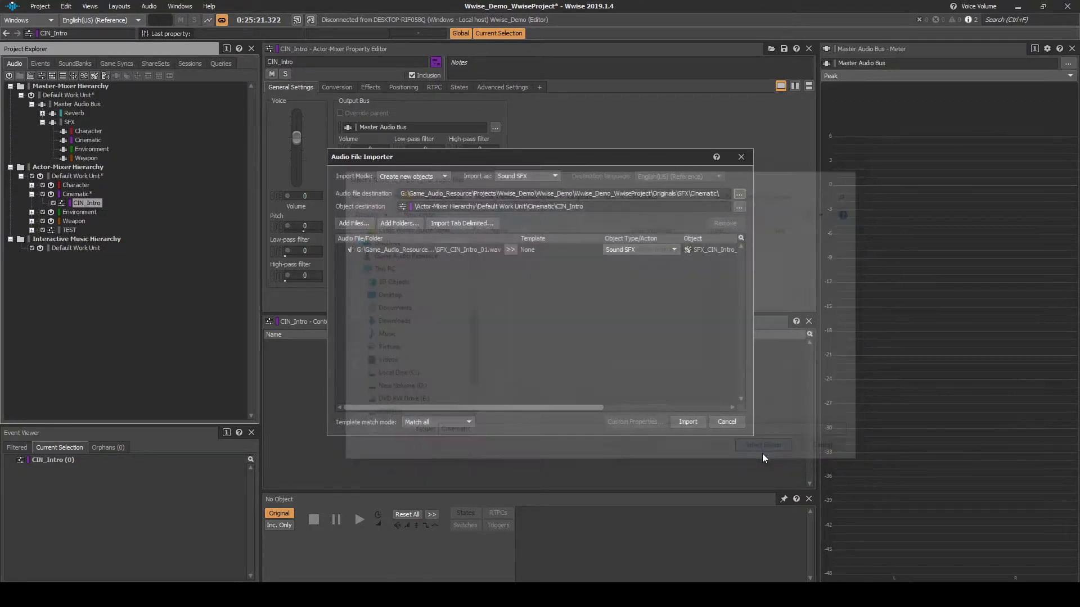
click(686, 423)
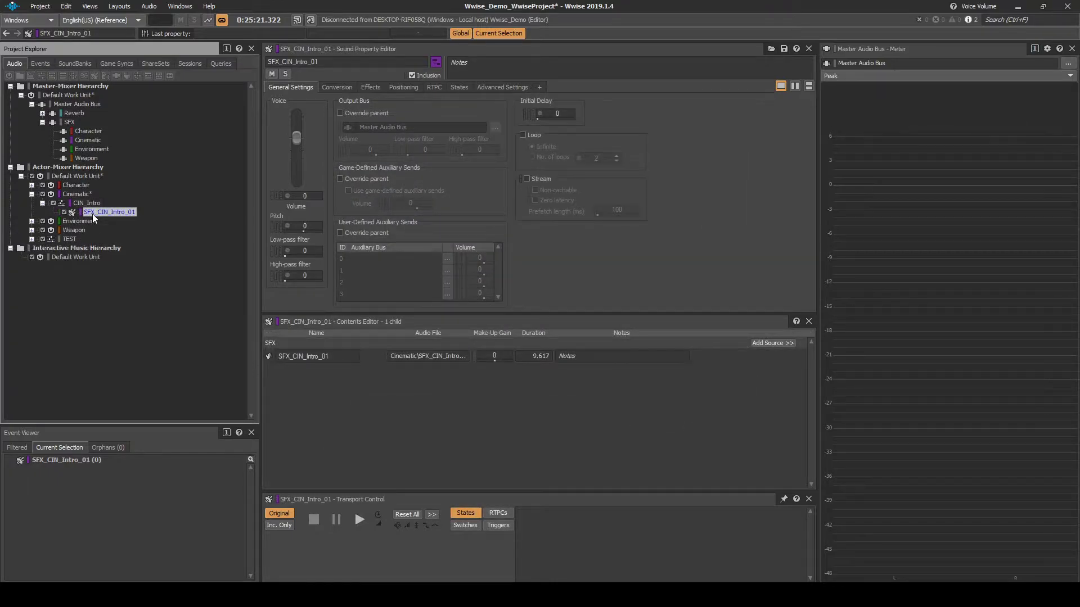
- Create a Play event for the SFX_CIN_Intro_01 sound
right_click(92, 213)
mouse_move(136, 246)
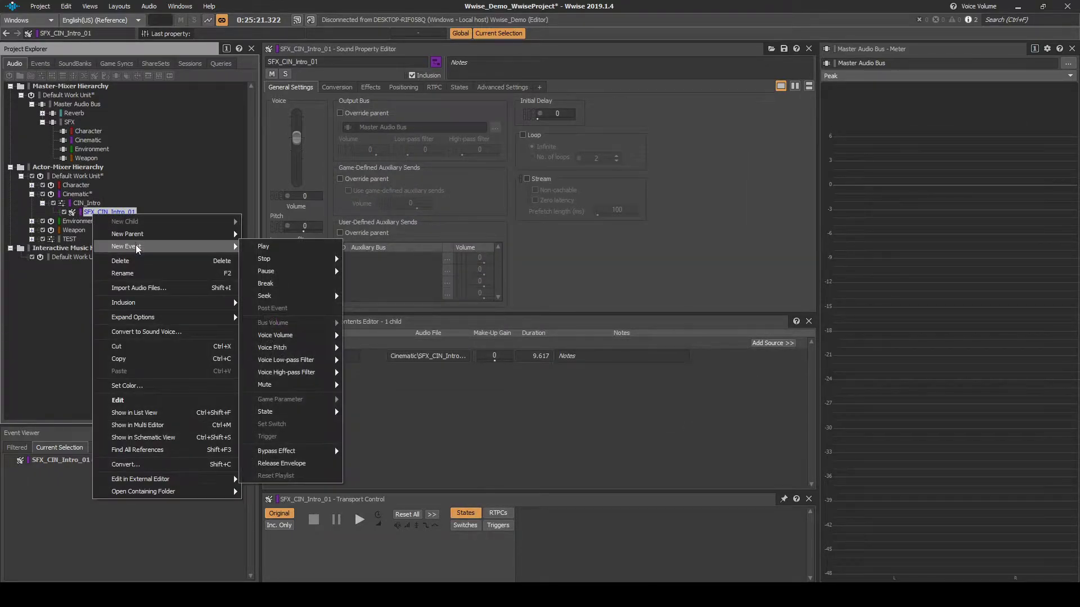
click(265, 246)
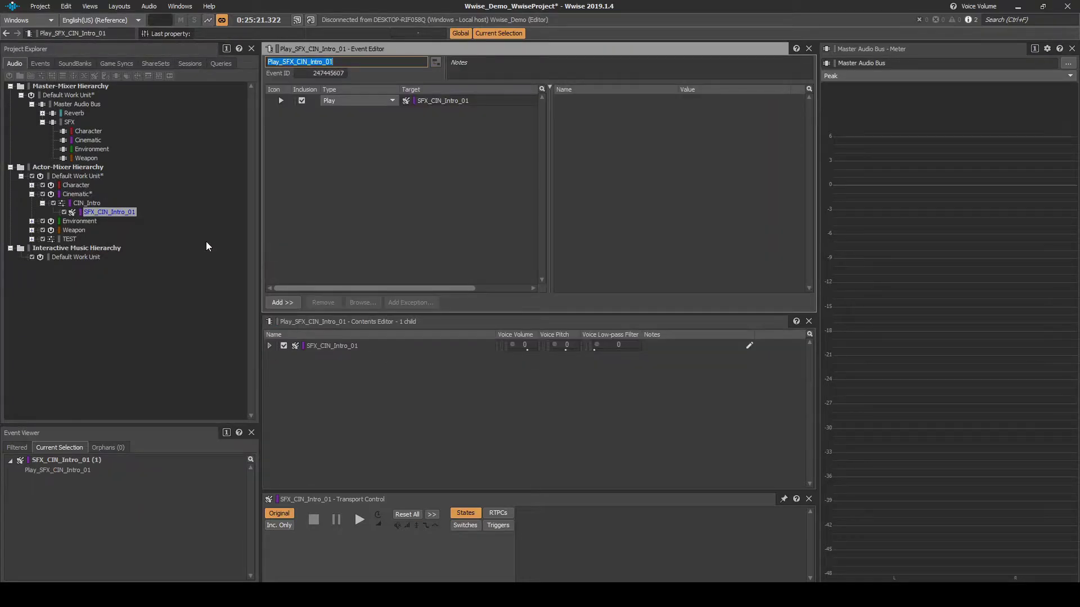
- Rename the event Play_SFX_CIN_Intro_01 to SFX_CIN_Intro
click(41, 64)
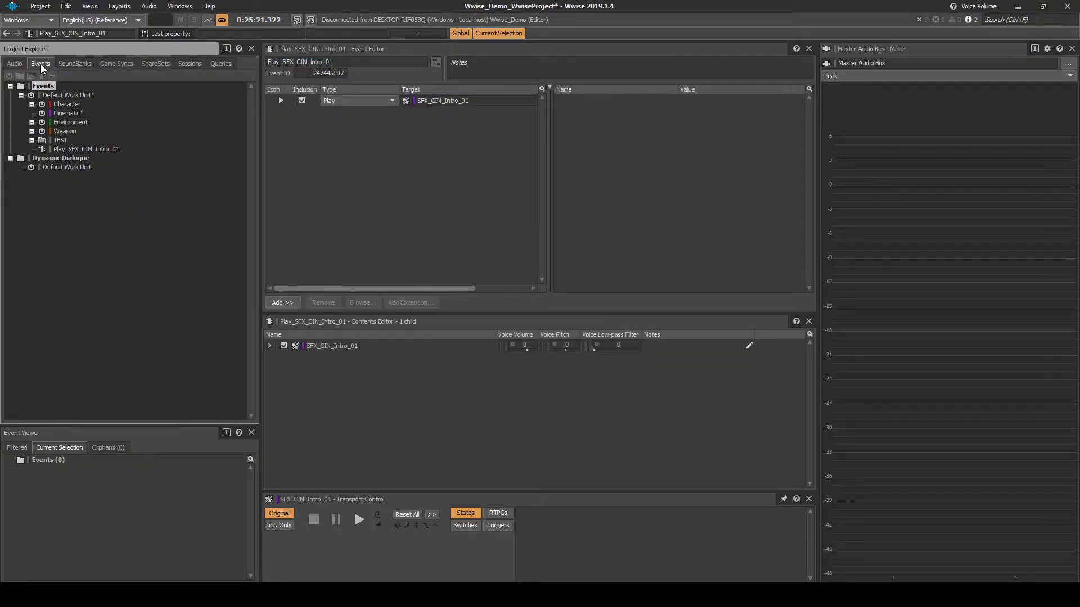
click(75, 149)
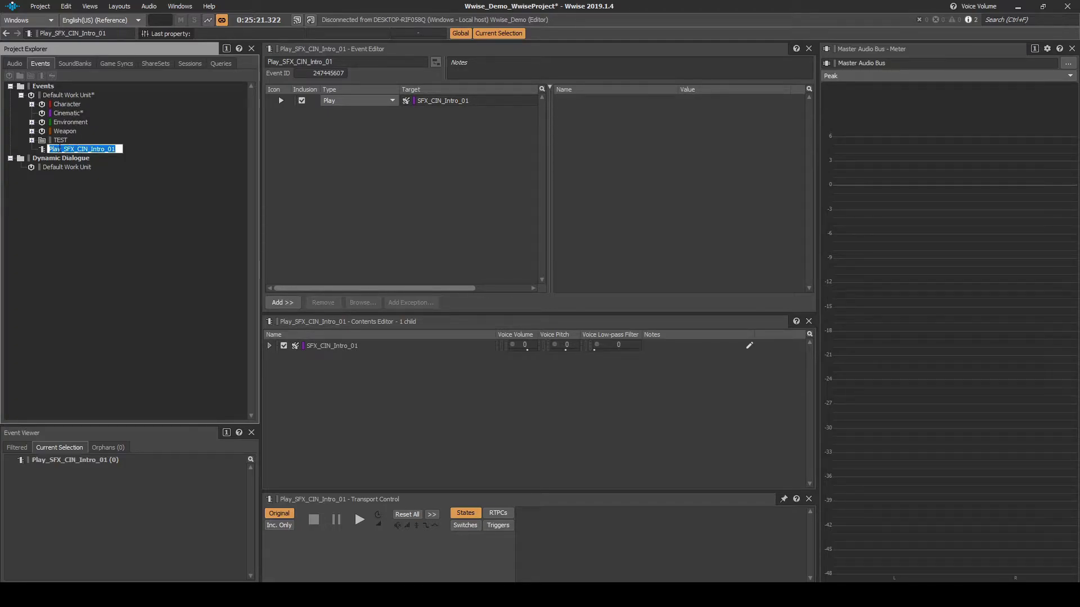
drag(60, 149, 47, 152)
key(Delete)
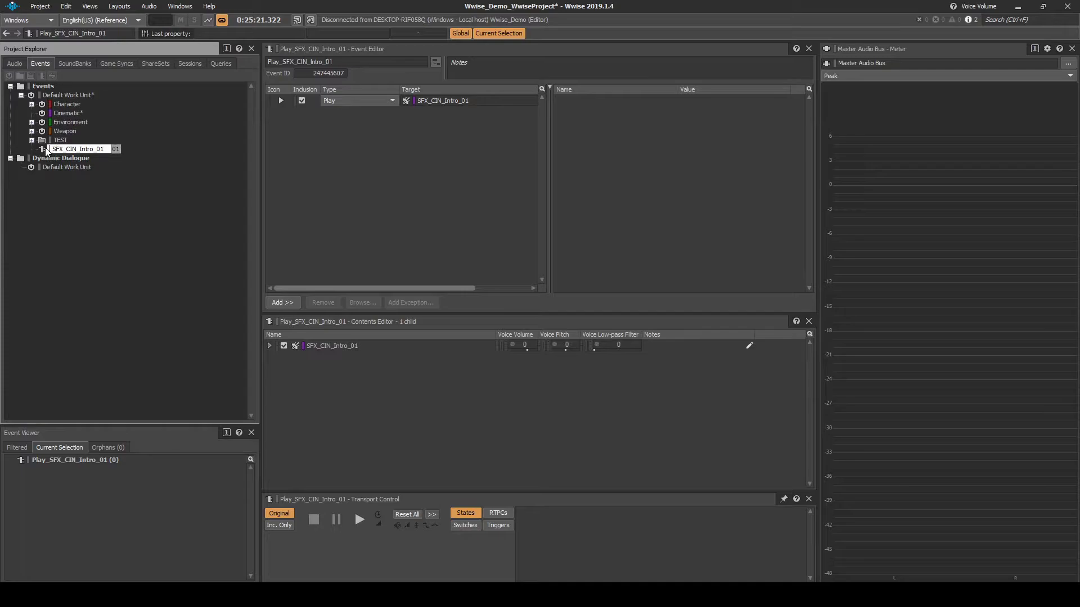
key(BackSpace)
key(BackSpace)
key(BackSpace)
key(Return)
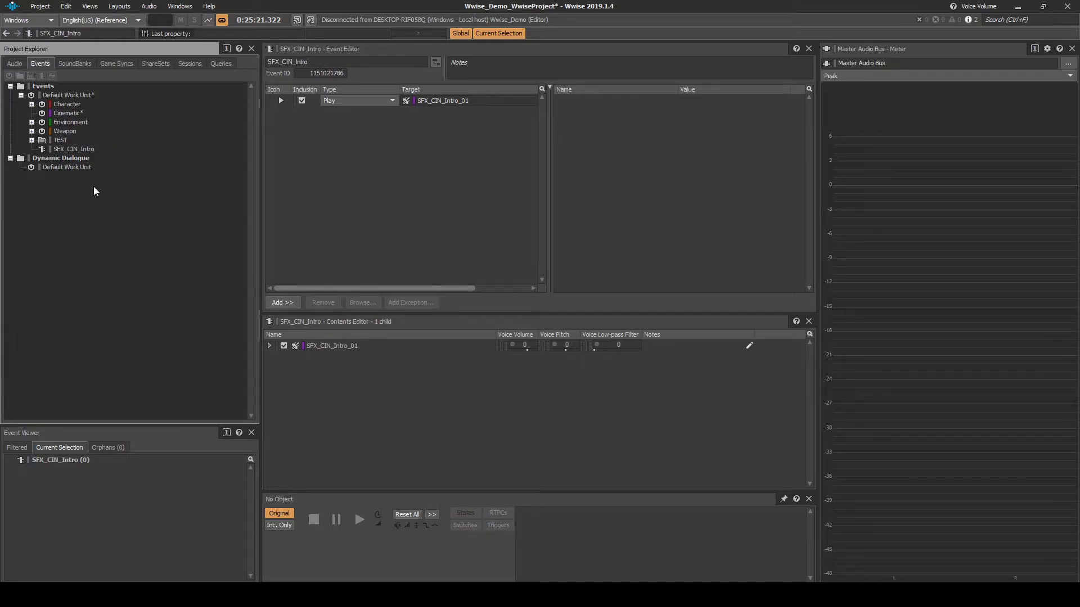
- Add a CIN_Intro virtual folder inside the Cinematic events work unit
click(72, 114)
right_click(72, 114)
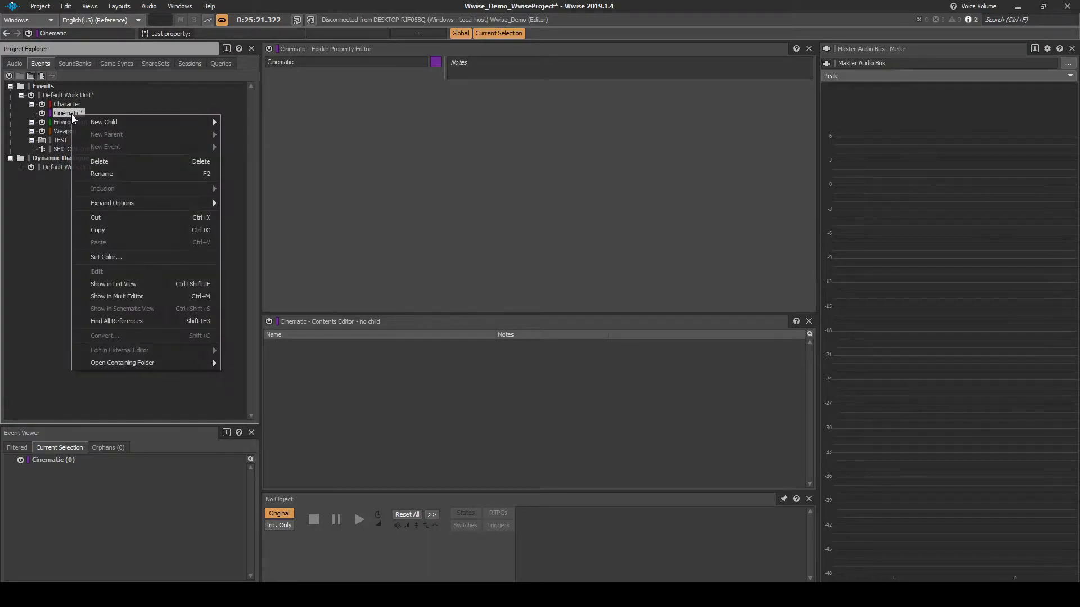
mouse_move(150, 123)
click(235, 133)
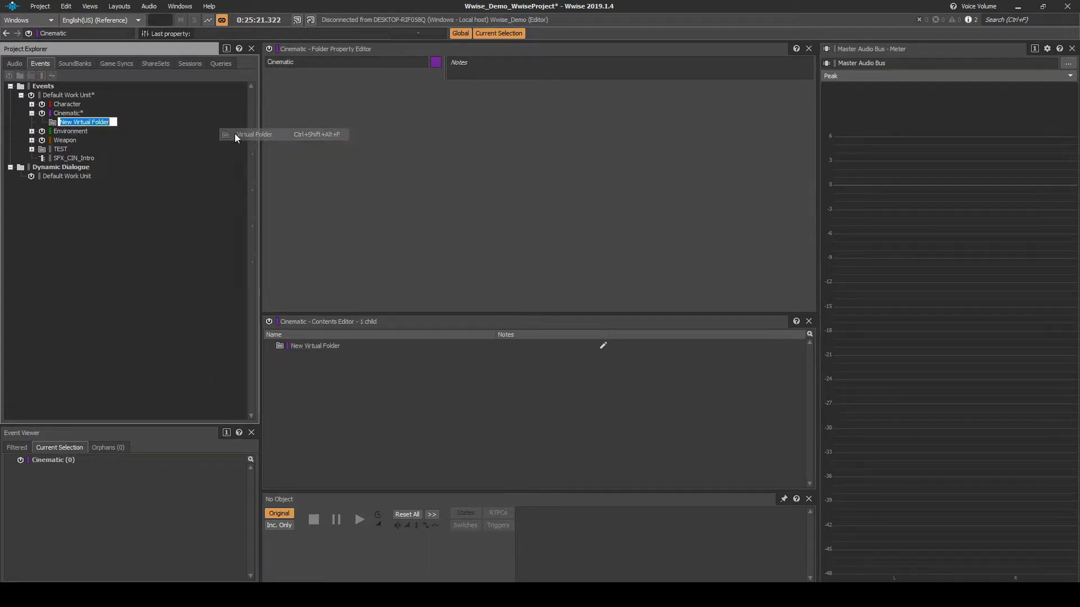
text(CIN_Int)
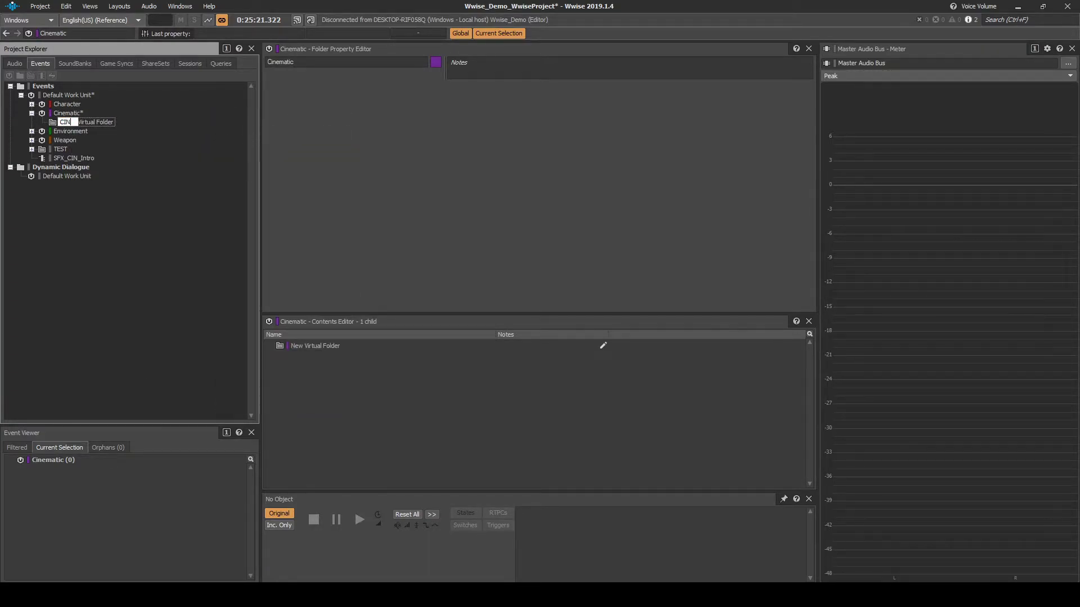
text(ro)
key(Return)
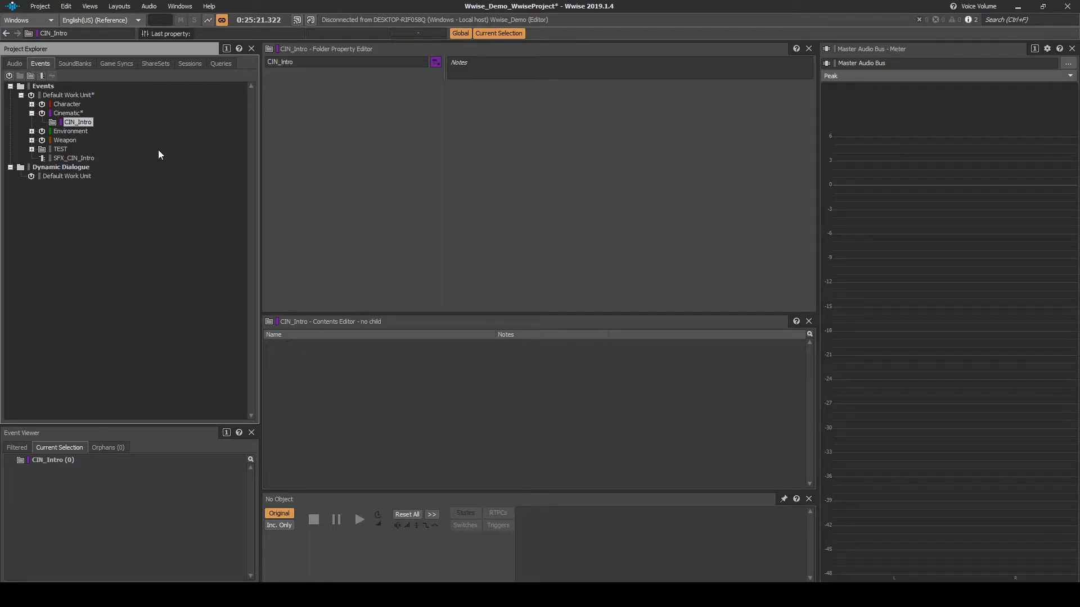
- Move SFX_CIN_Intro into the CIN_Intro folder and save the project
click(86, 158)
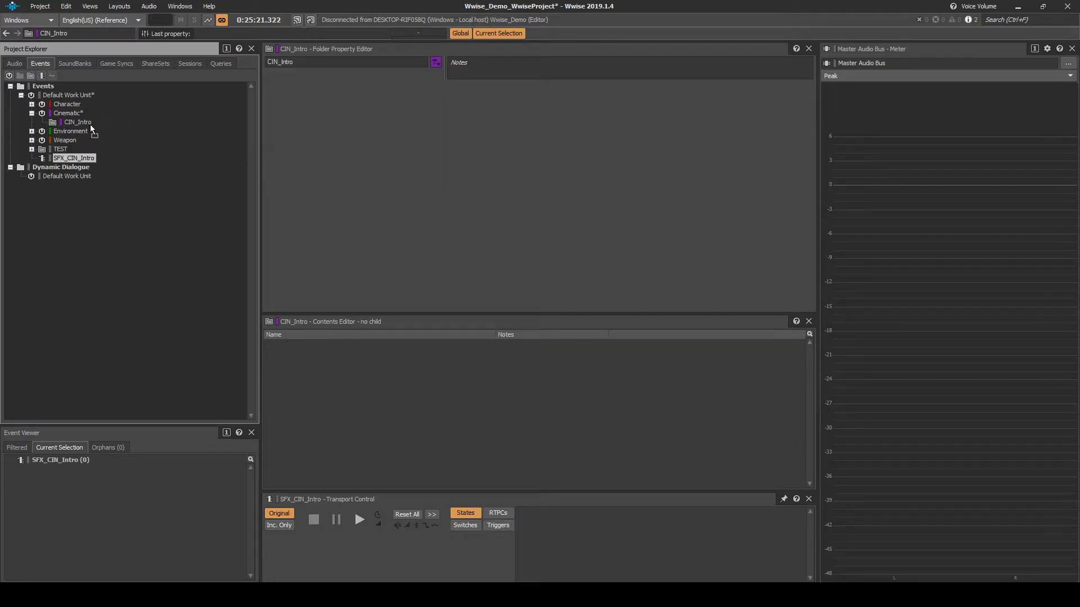
drag(86, 123, 86, 123)
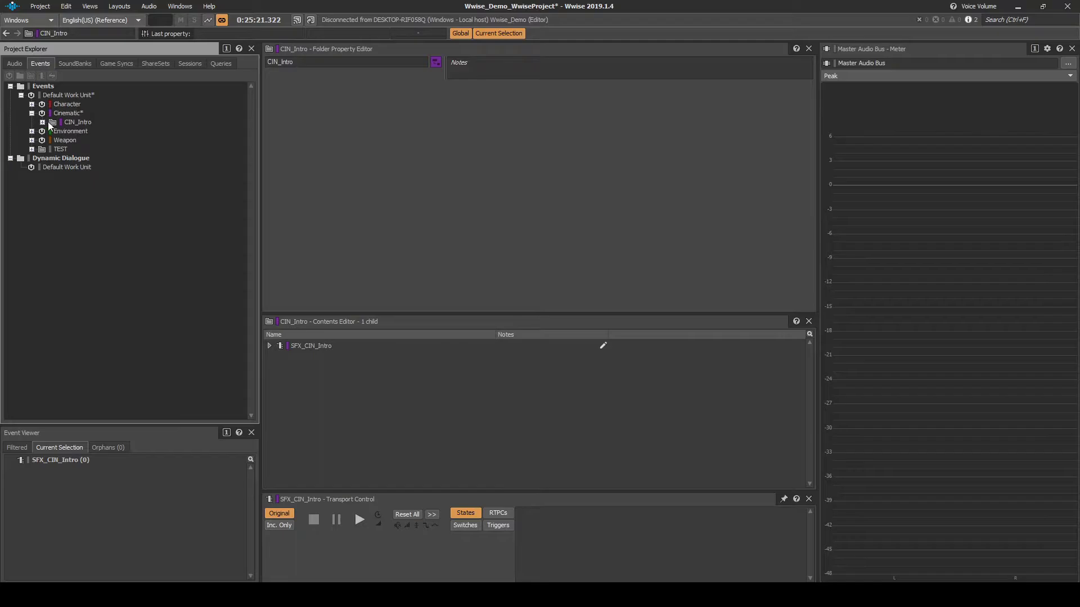
click(66, 113)
click(44, 8)
click(79, 43)
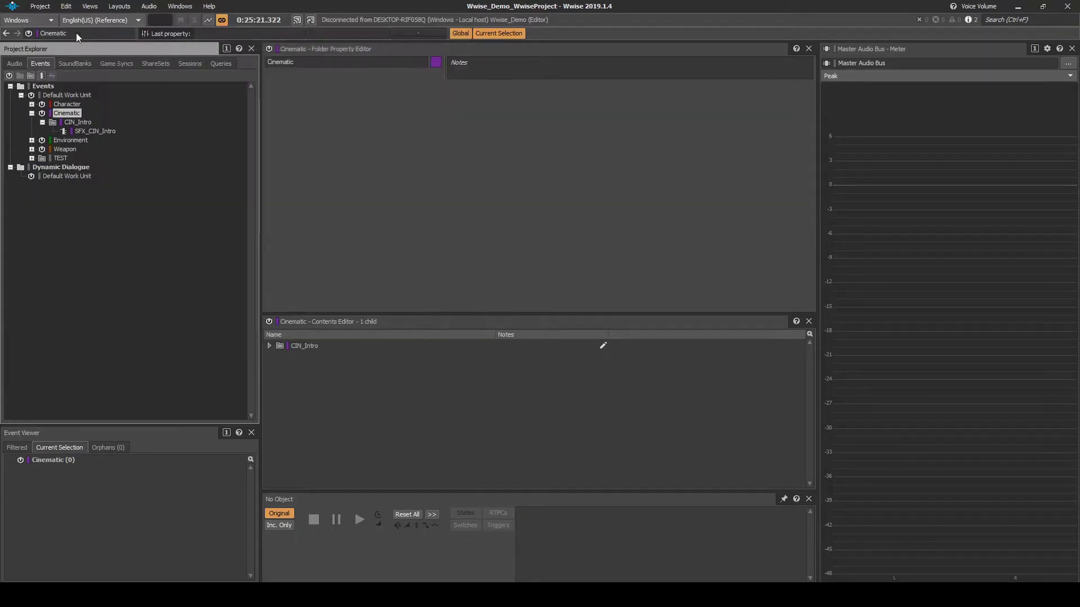
- In the SoundBank layout, generate SB_Cinematic and view its included objects list
click(118, 8)
click(148, 46)
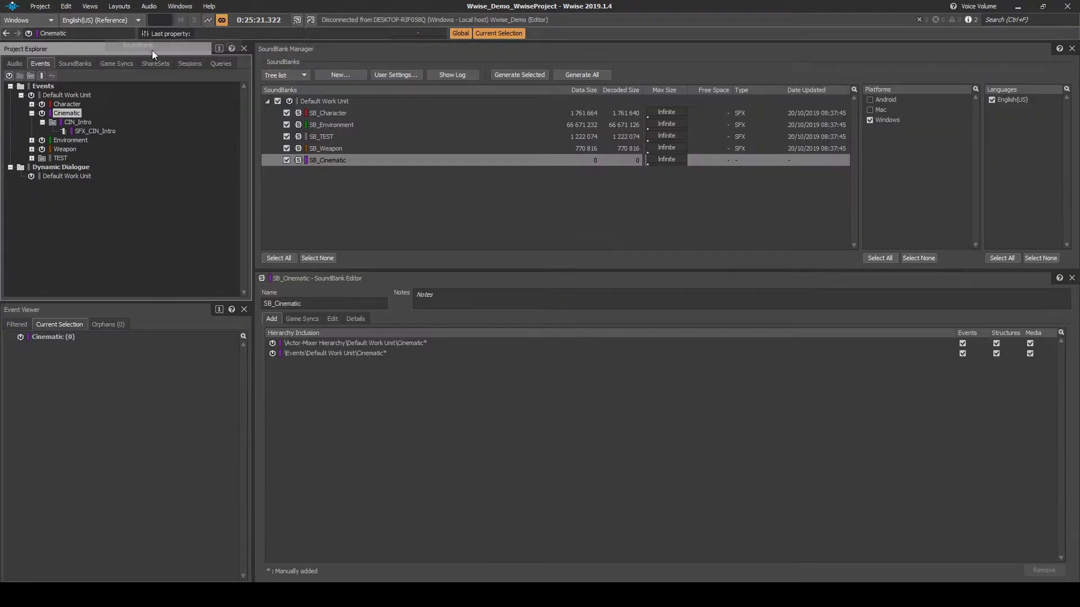
click(514, 75)
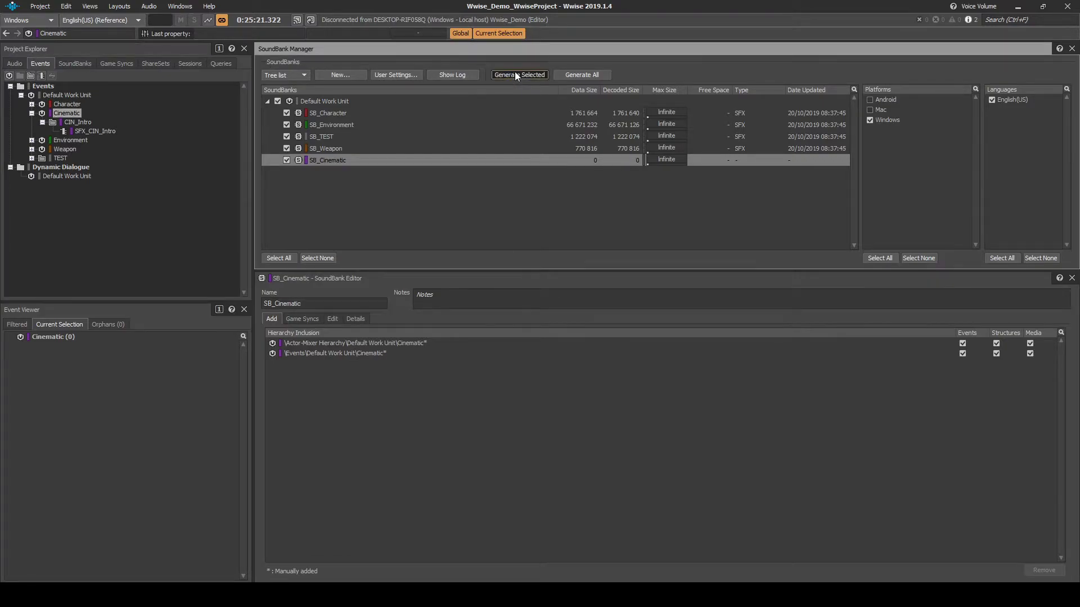
key(Escape)
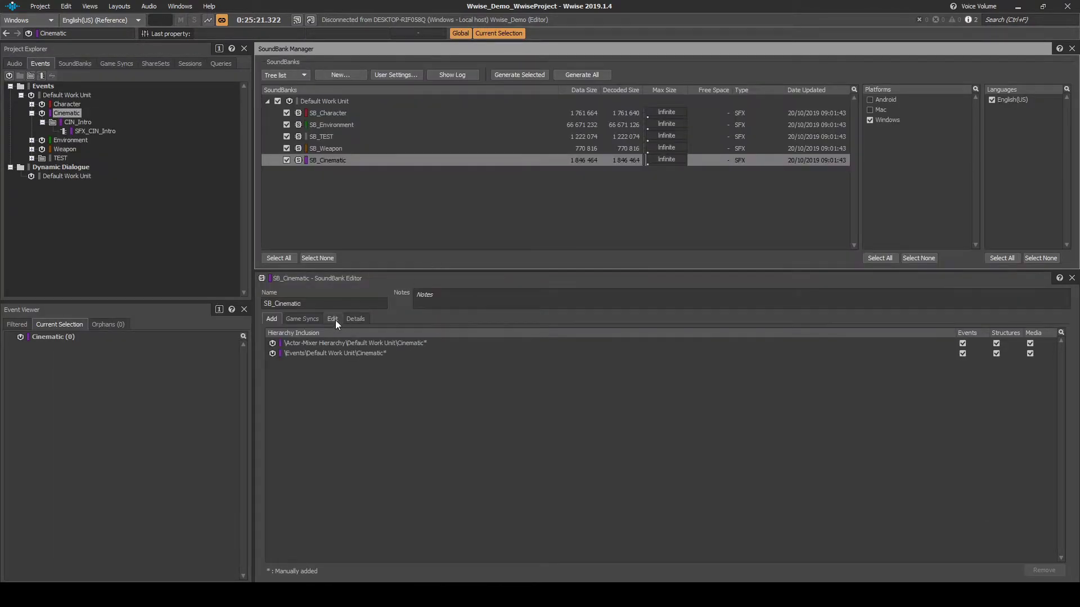
click(334, 320)
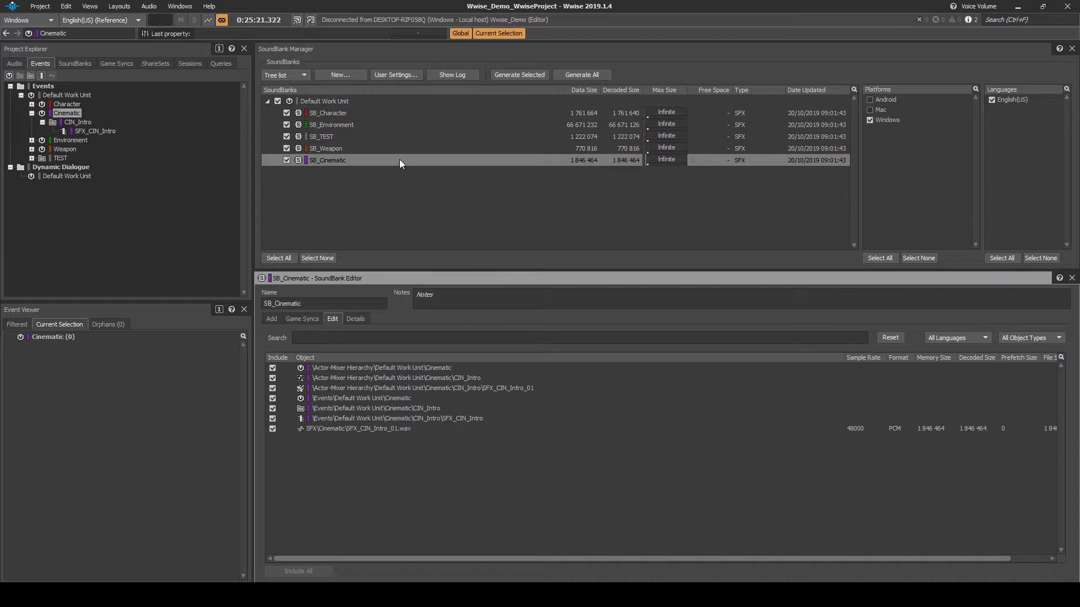
click(400, 161)
click(335, 325)
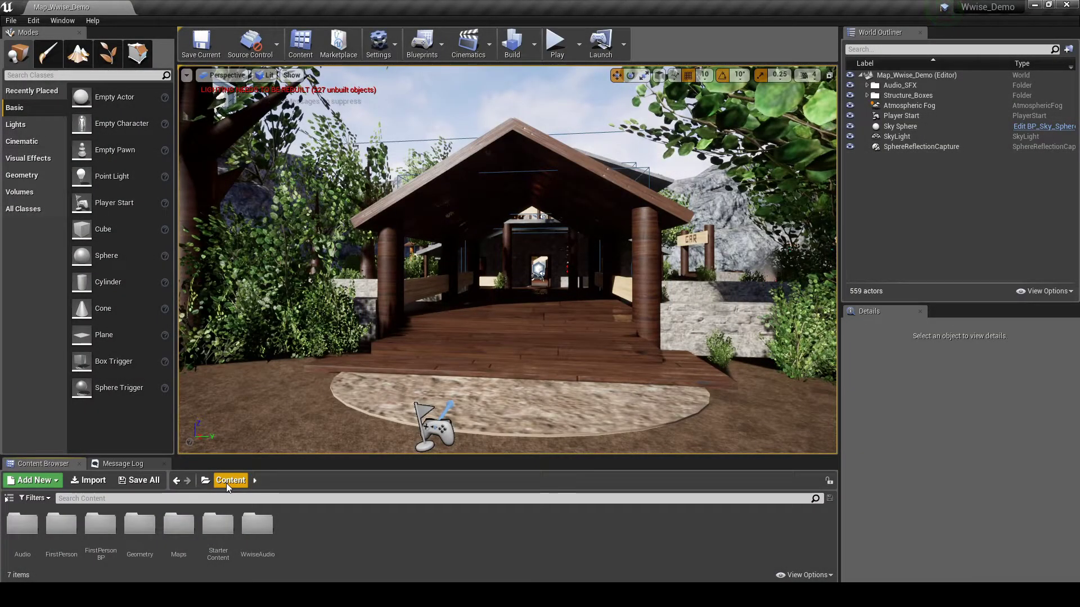
- Browse the Content Browser to Audio > Wwise_Events > SFX_Cinematic
double_click(25, 526)
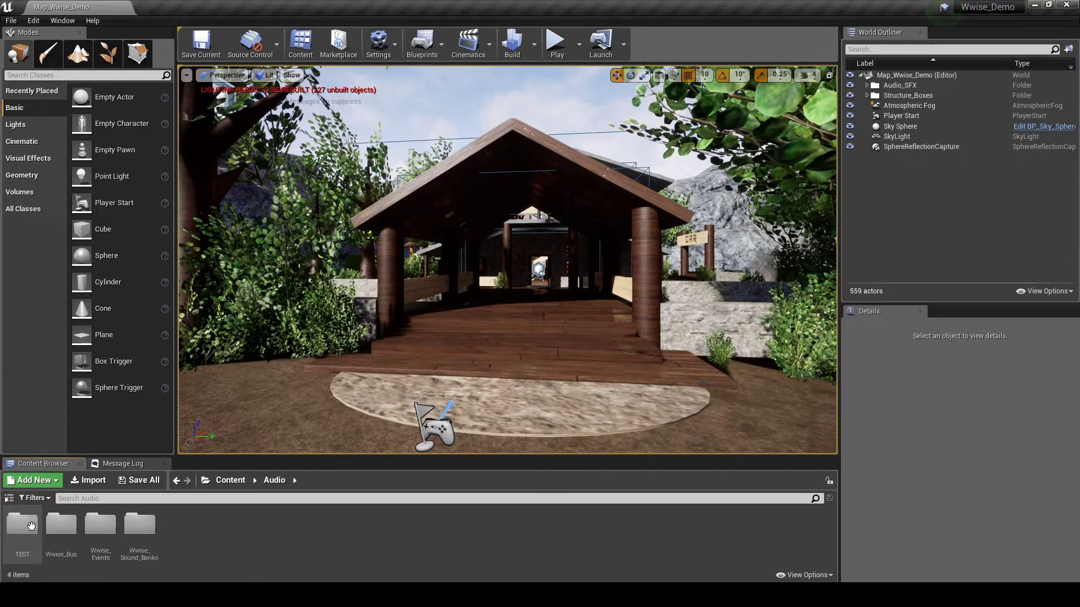
double_click(100, 529)
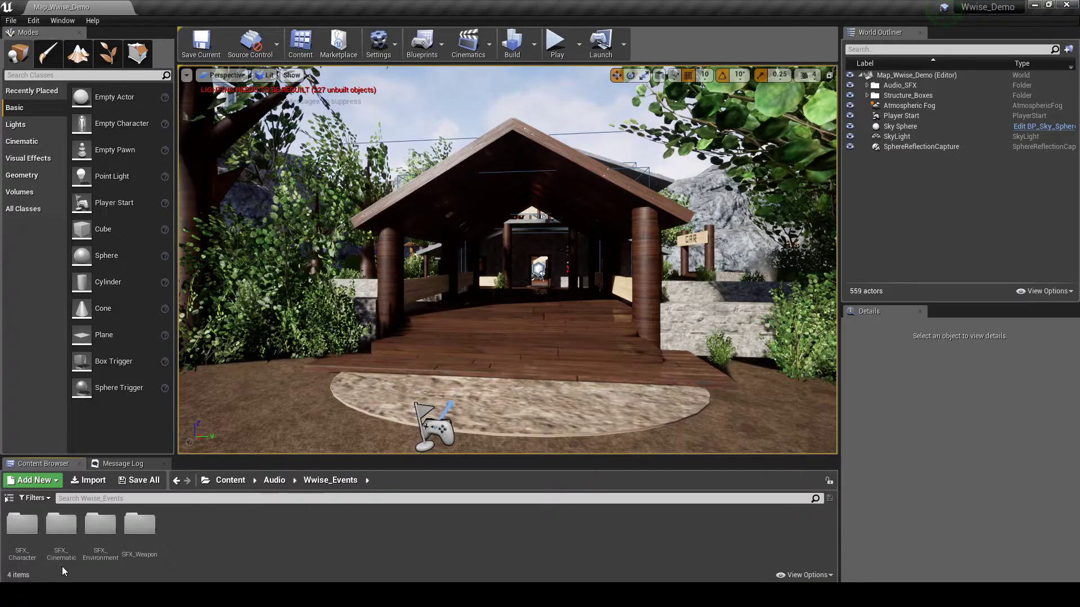
double_click(61, 526)
- Drag SFX_CIN_Intro from the Wwise Picker's Cinematic > CIN_Intro into the folder
click(63, 21)
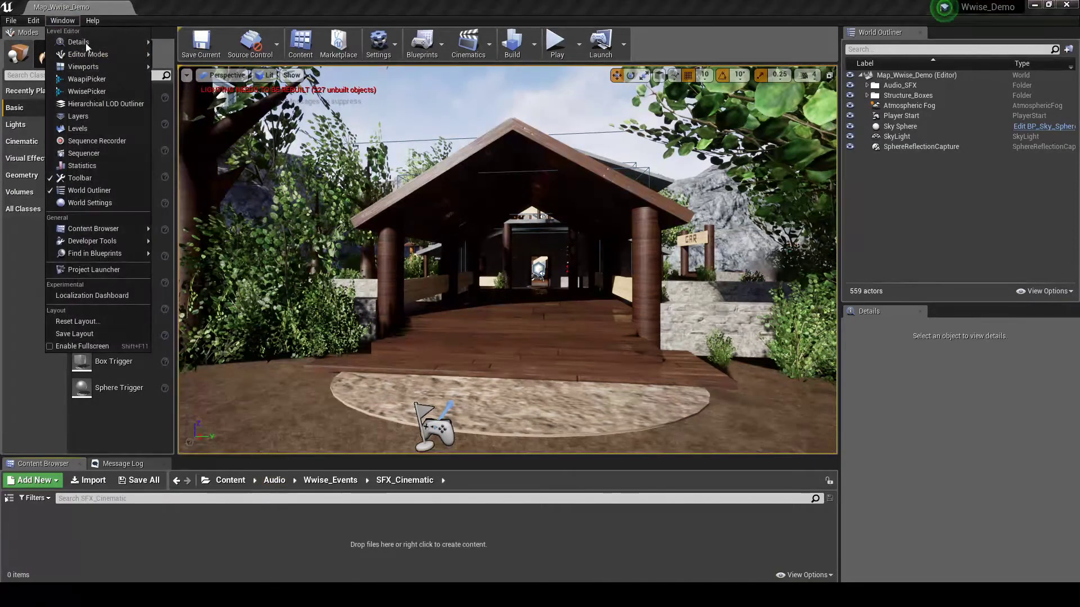
click(87, 91)
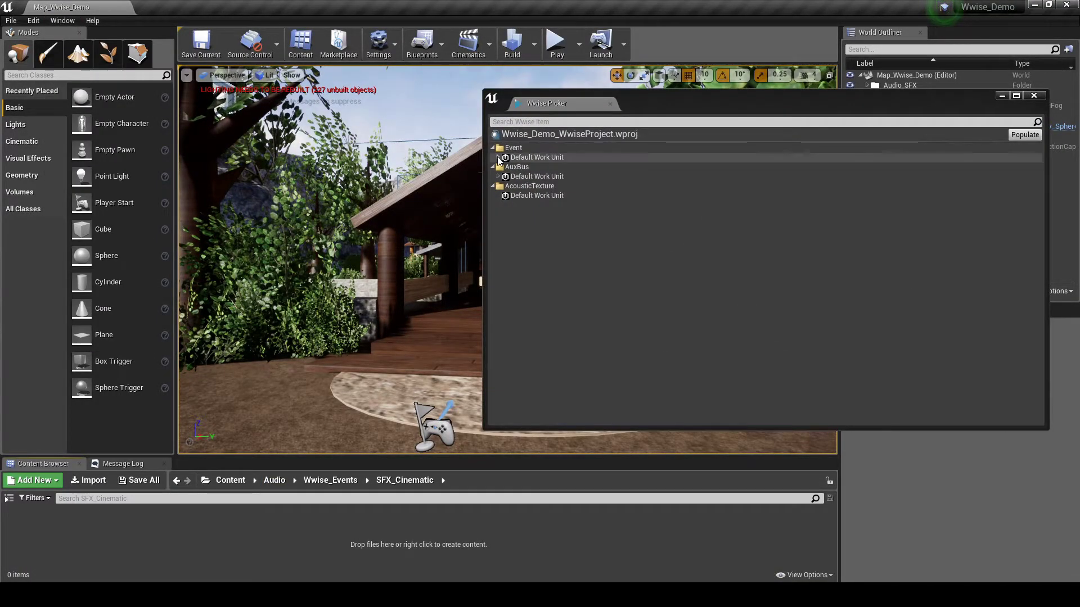
click(498, 158)
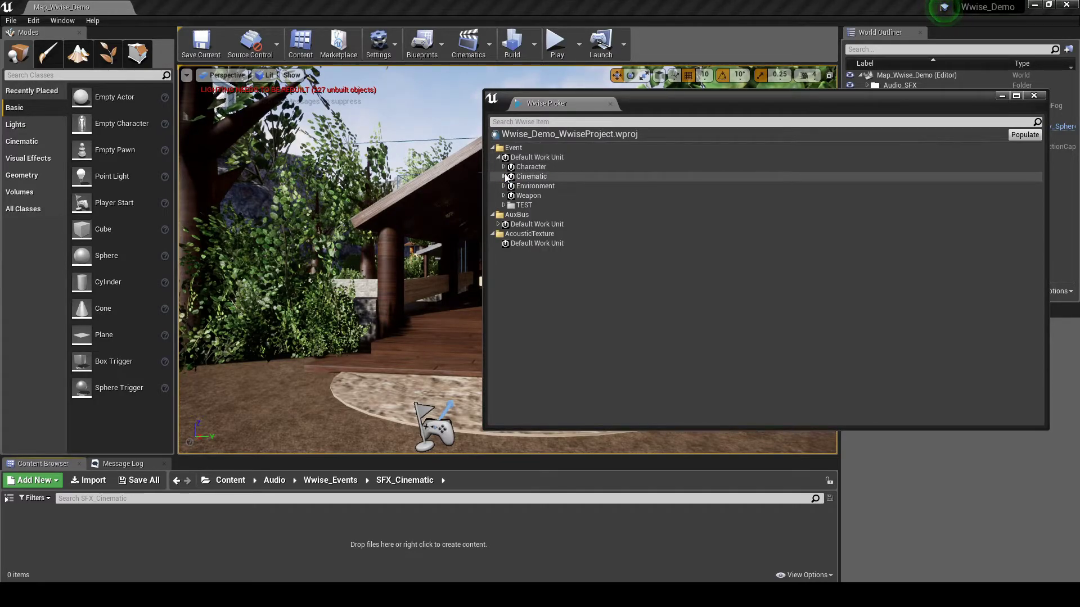
click(504, 176)
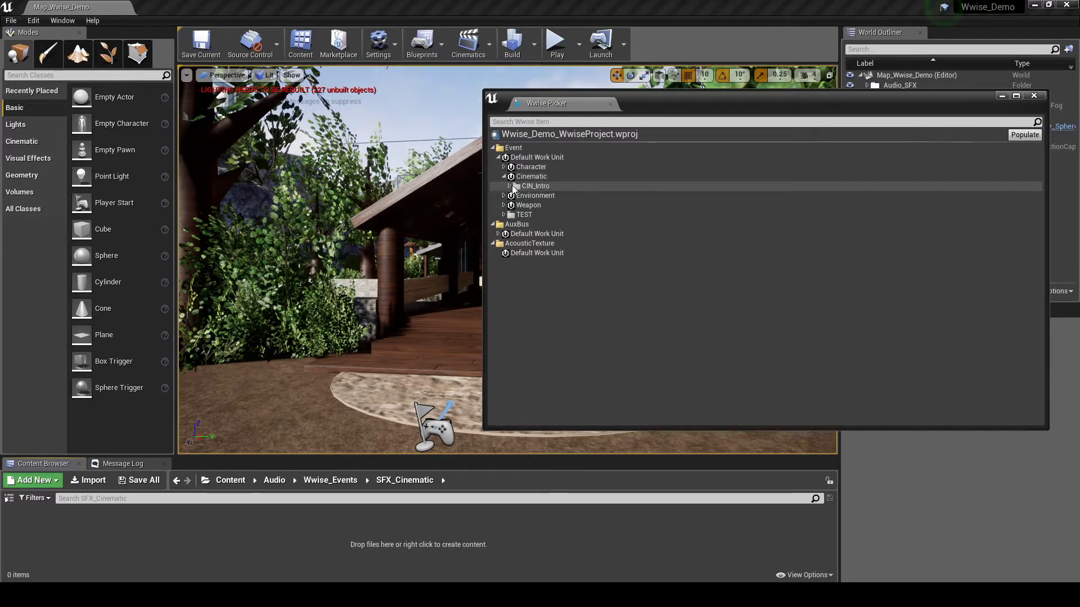
click(510, 186)
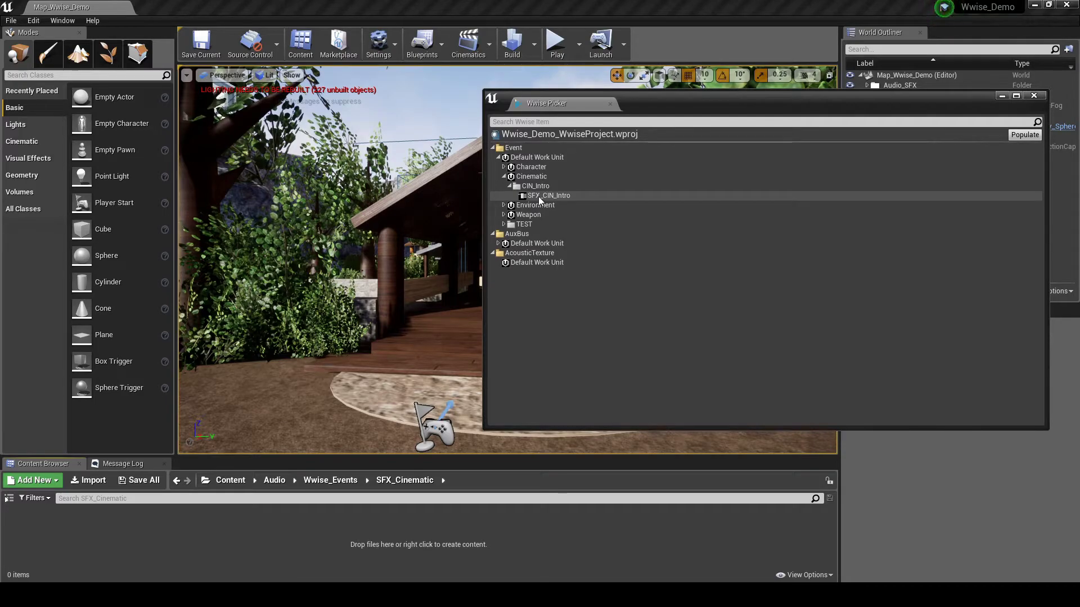
drag(538, 197, 206, 524)
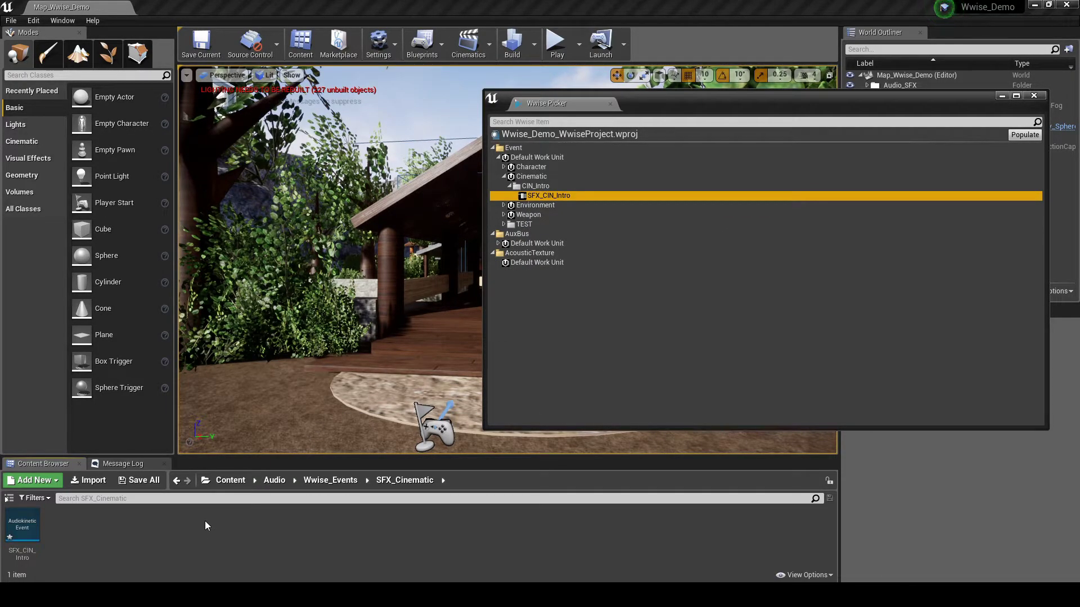
double_click(25, 541)
- Set SFX_CIN_Intro's Required Bank to SB_Cinematic and save the asset
click(444, 132)
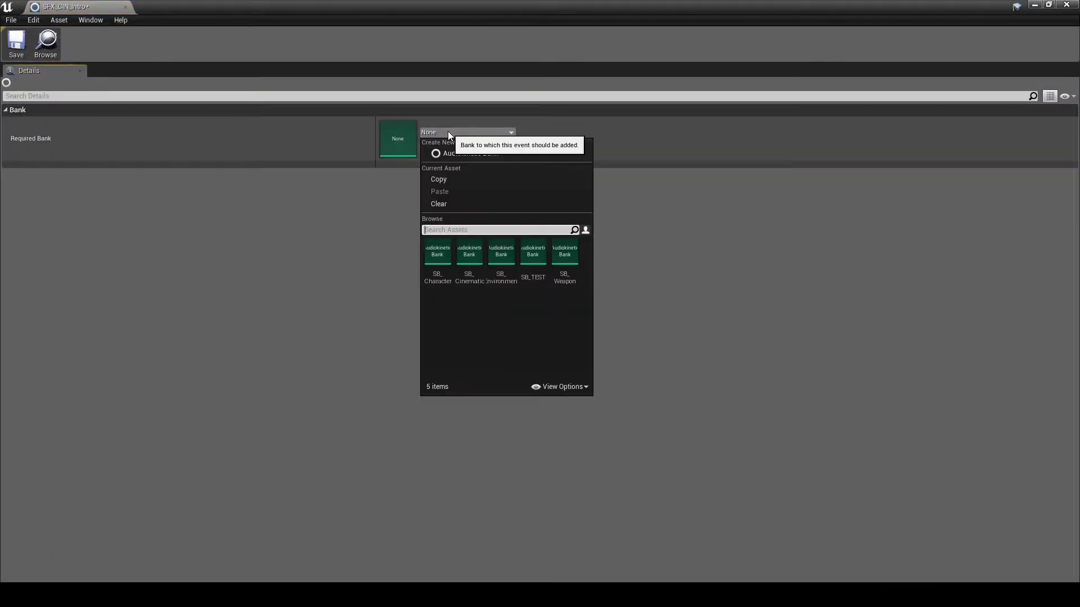
click(470, 258)
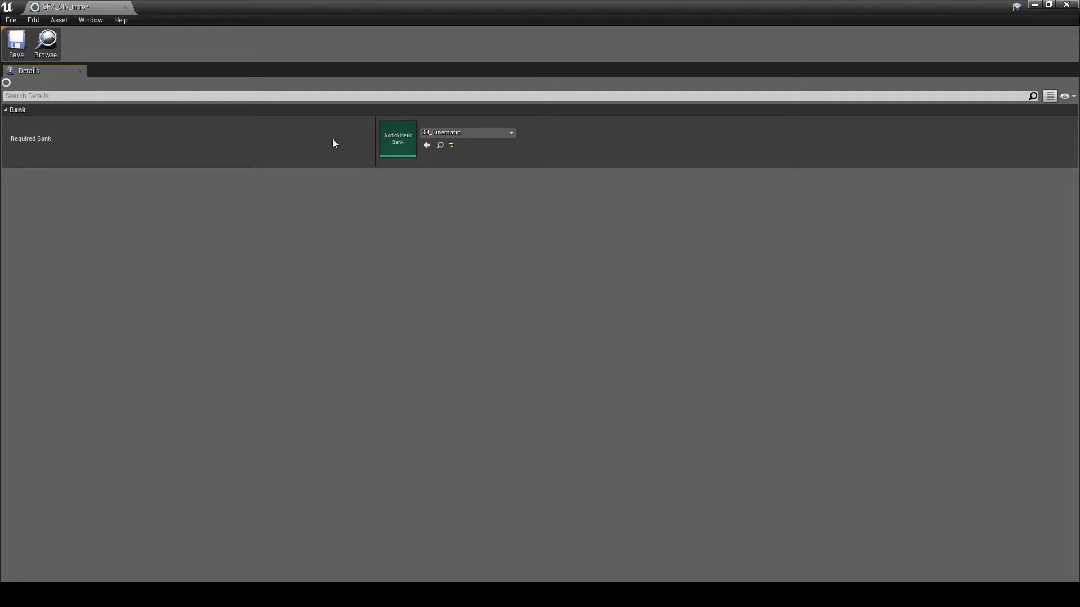
click(14, 48)
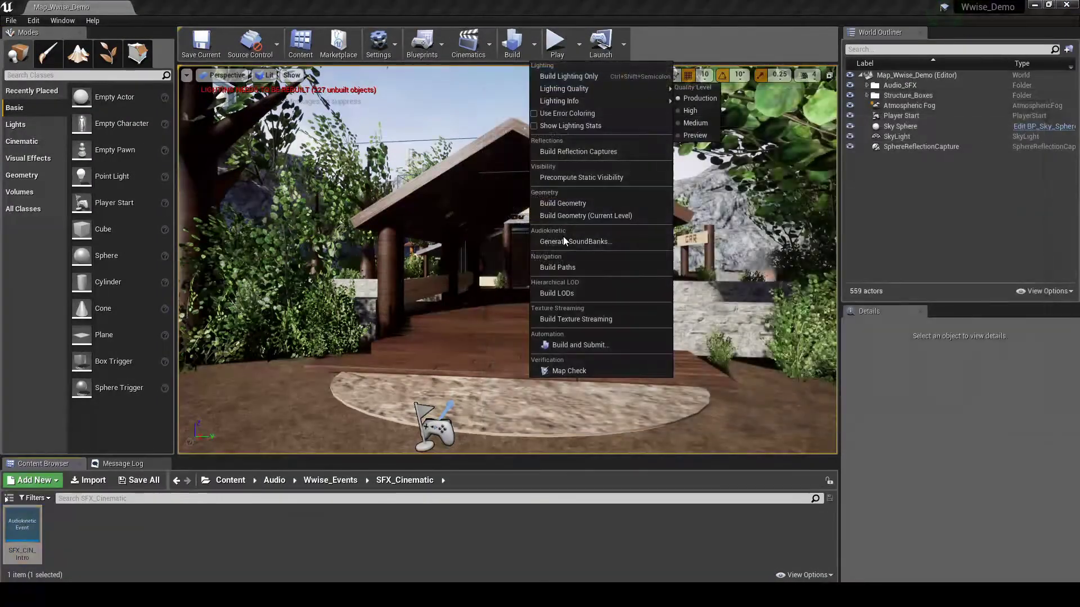
- Generate the soundbanks and import the detected source file changes
click(563, 237)
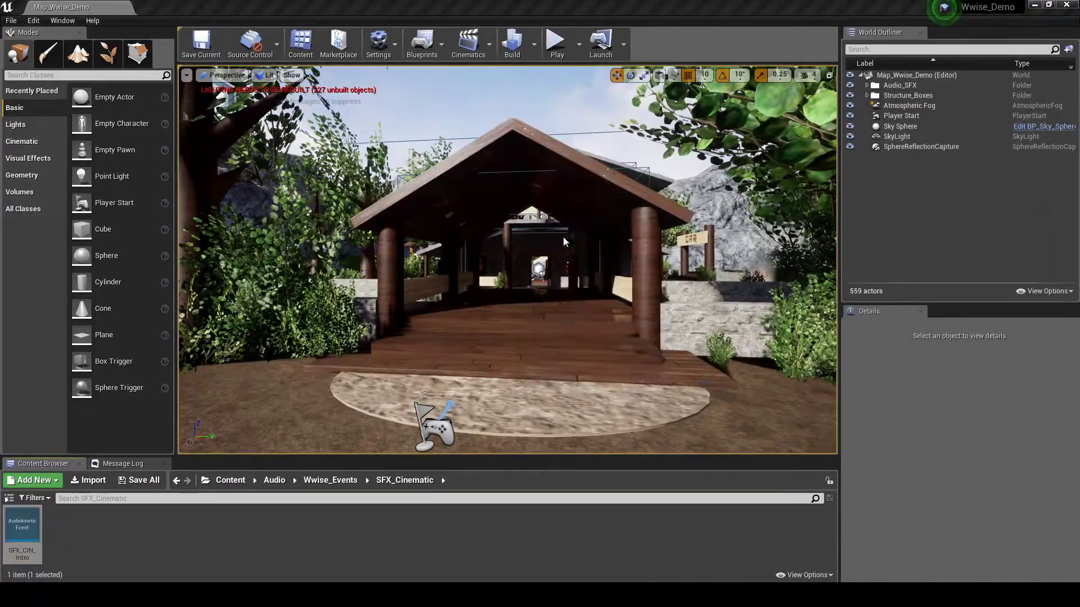
click(691, 384)
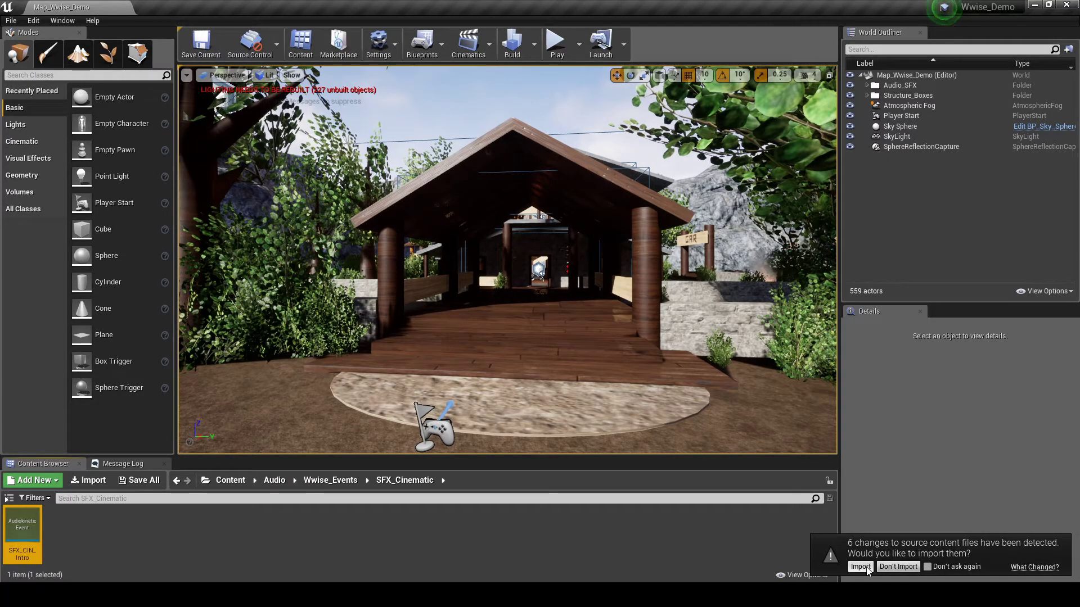
click(867, 569)
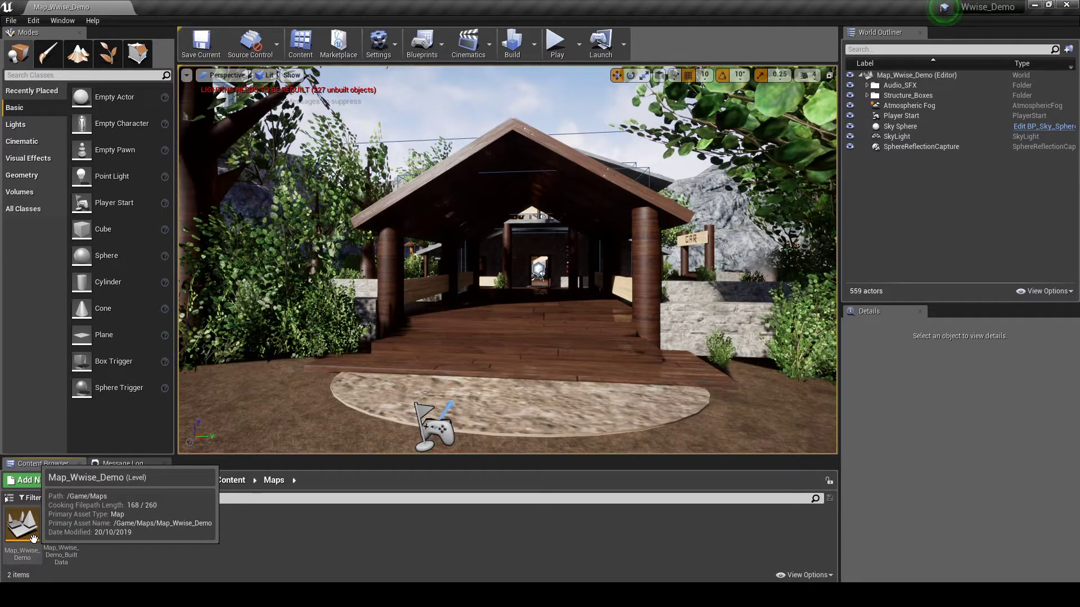
- Open Map_Wwise_Demo and place the SFX_CIN_Intro event above the house
double_click(36, 544)
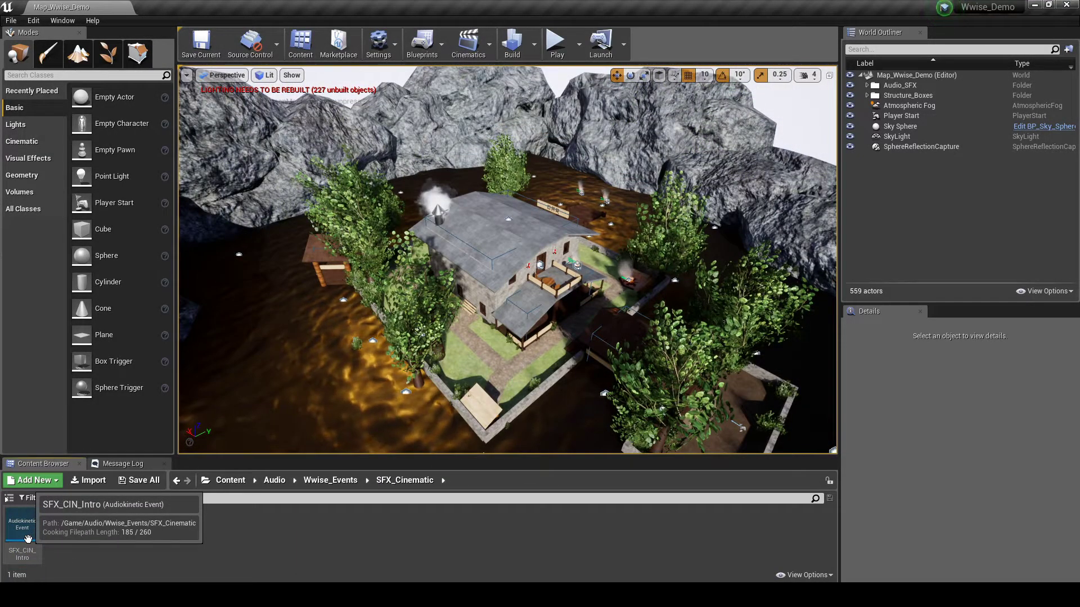
drag(28, 539, 495, 216)
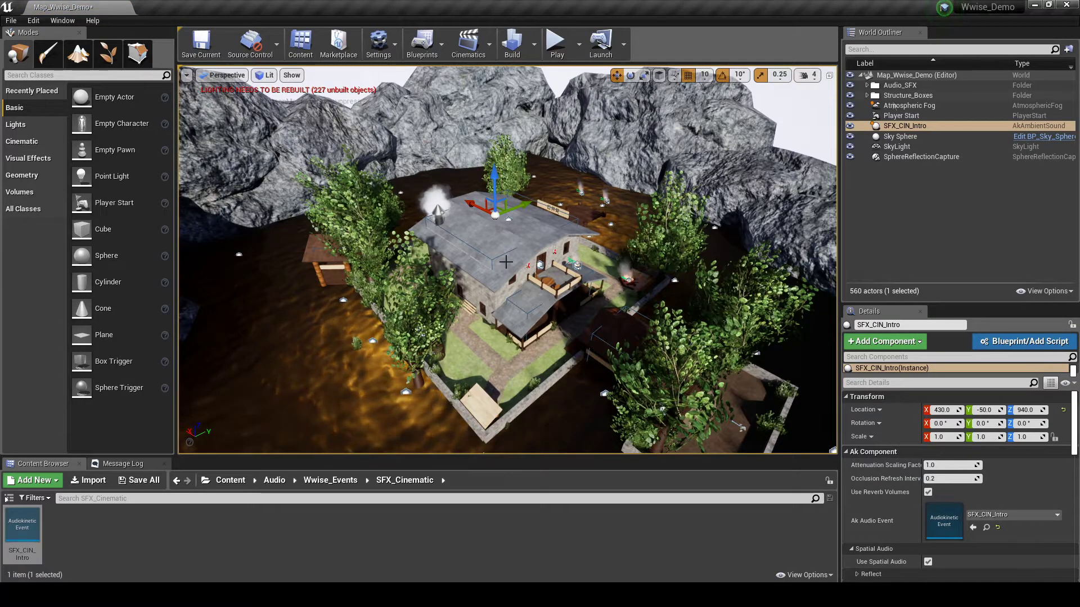
click(866, 85)
click(874, 106)
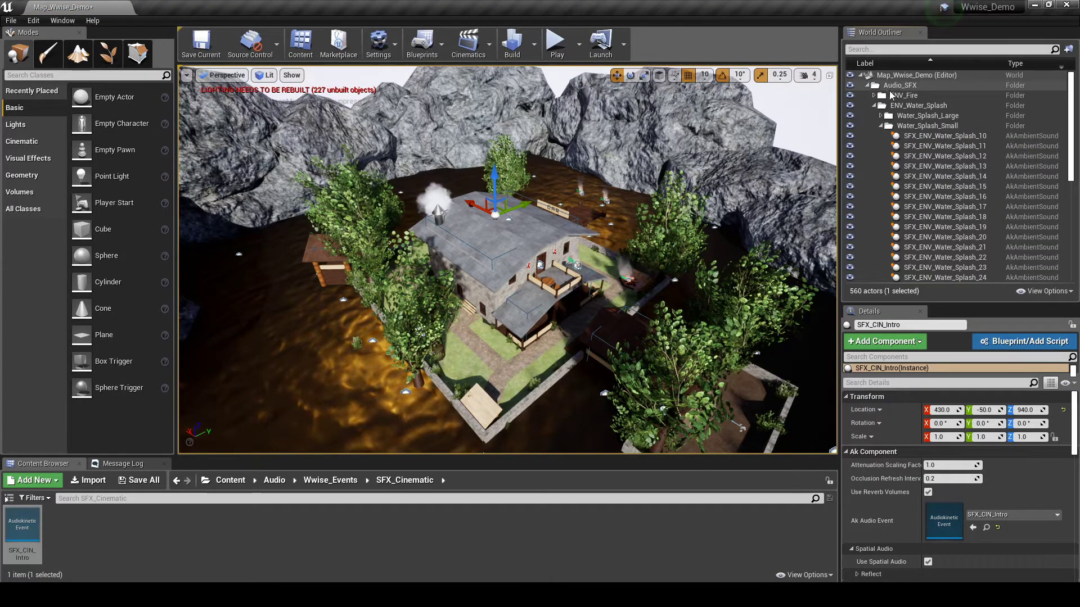
click(874, 106)
click(873, 126)
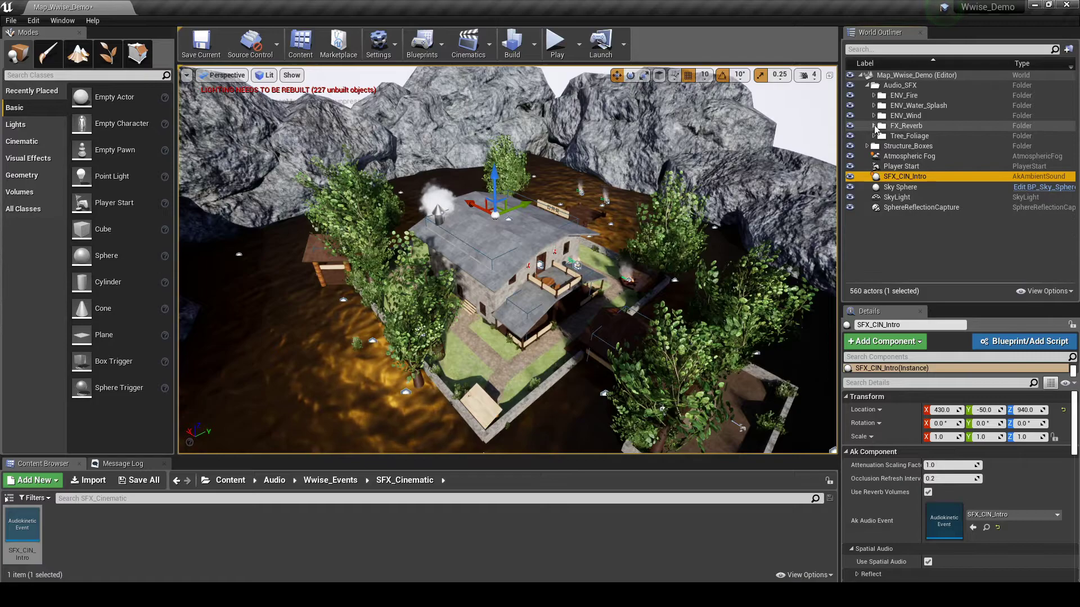
- Create a BP_Ref subfolder under Audio_SFX in the World Outliner
click(898, 86)
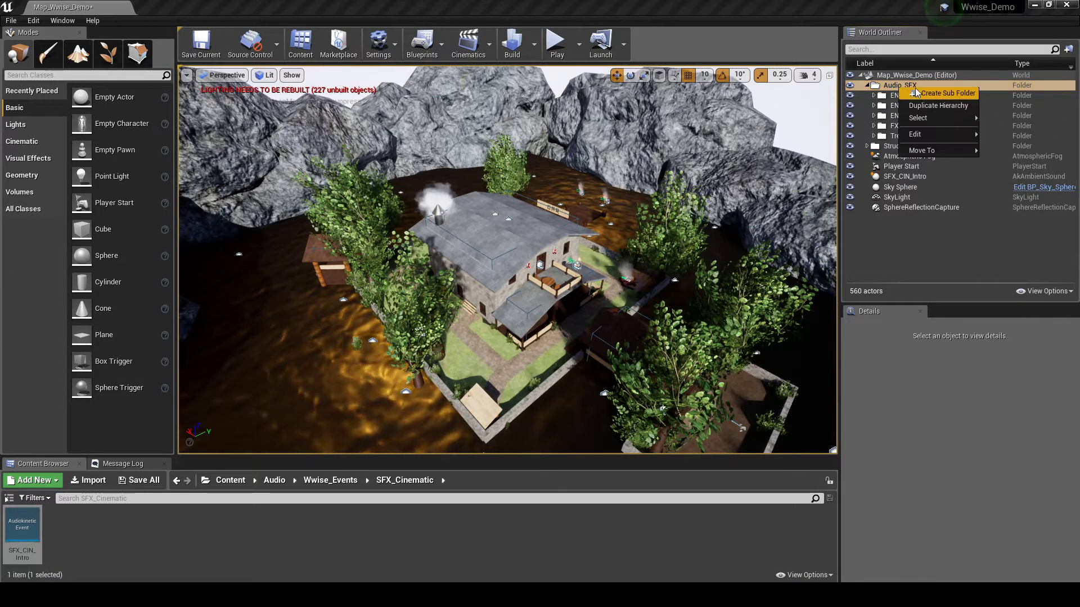
click(916, 92)
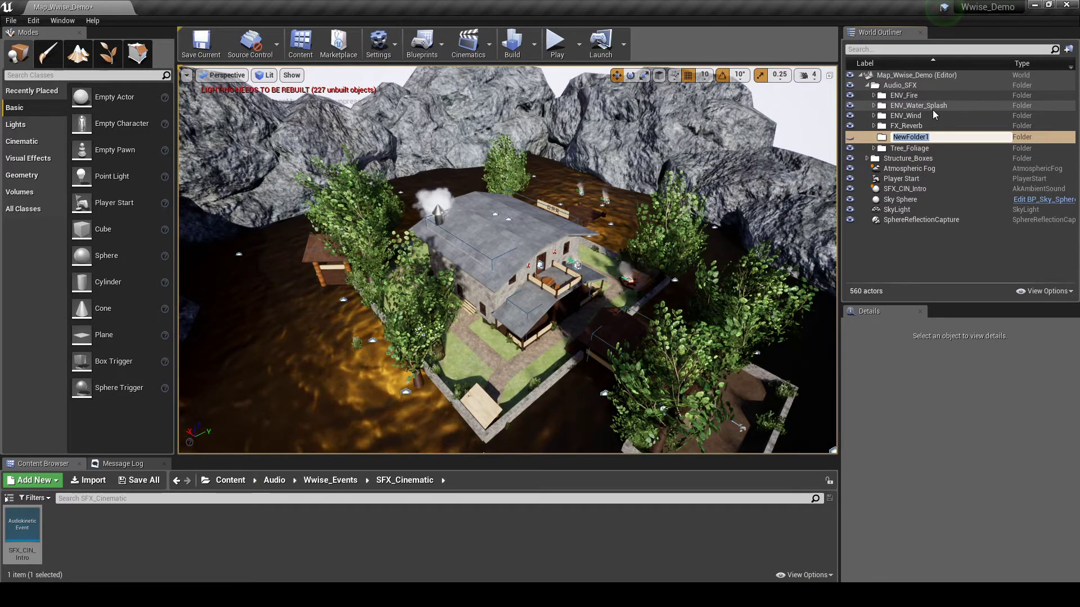
text(BP_Ref)
key(Return)
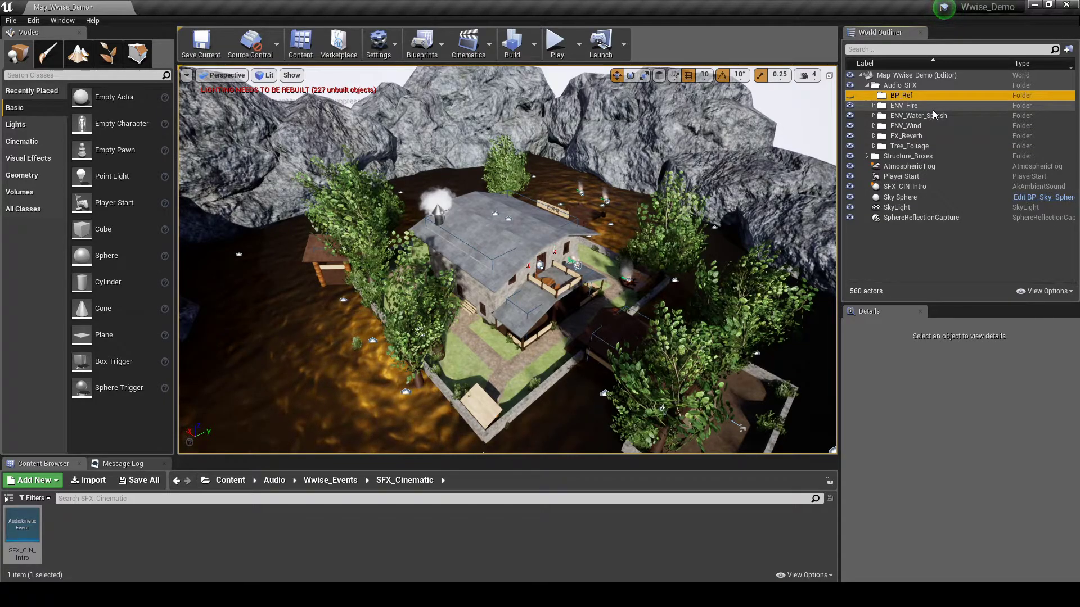
- Move the SFX_CIN_Intro actor into BP_Ref and save the current map
click(917, 187)
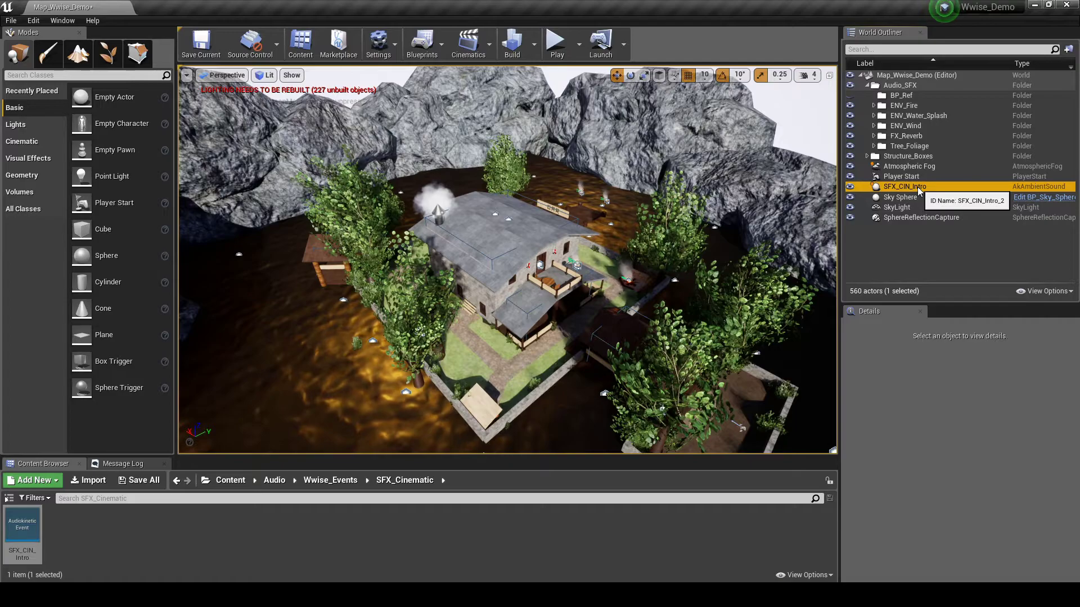
drag(918, 189, 906, 99)
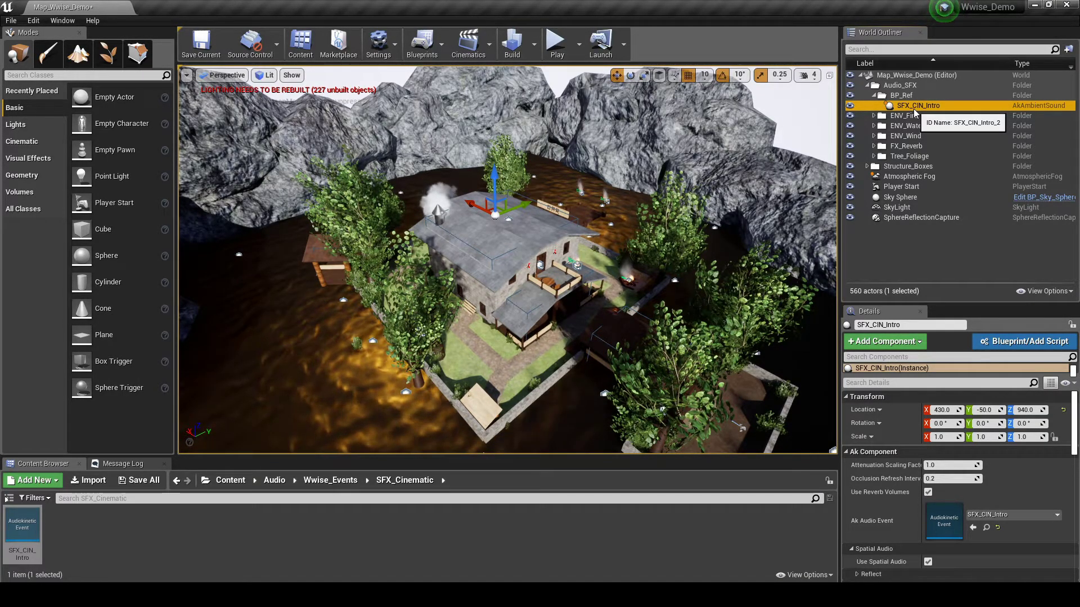
click(191, 48)
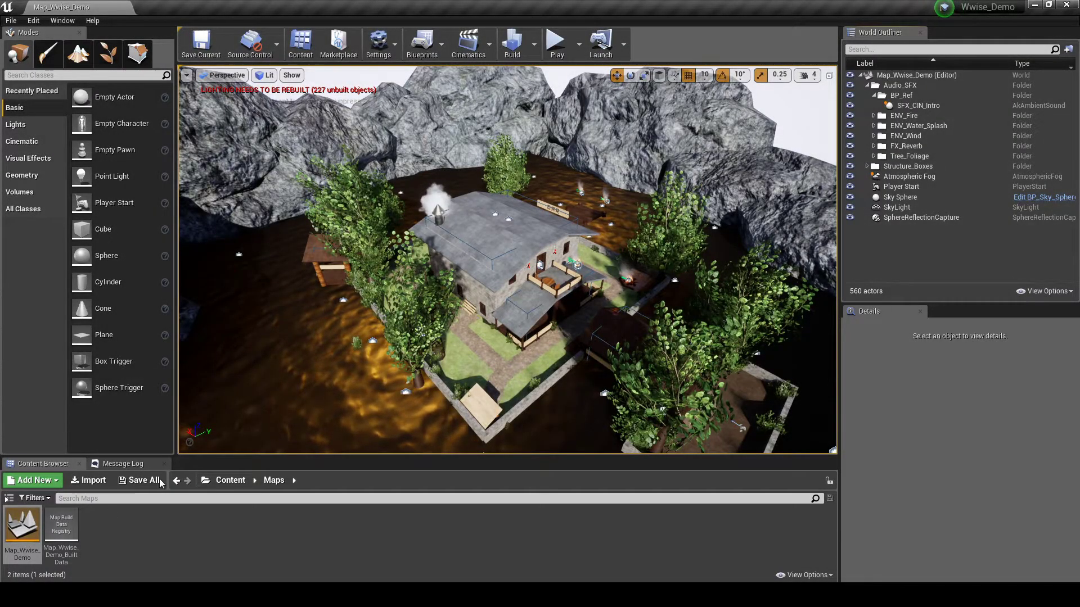
click(444, 43)
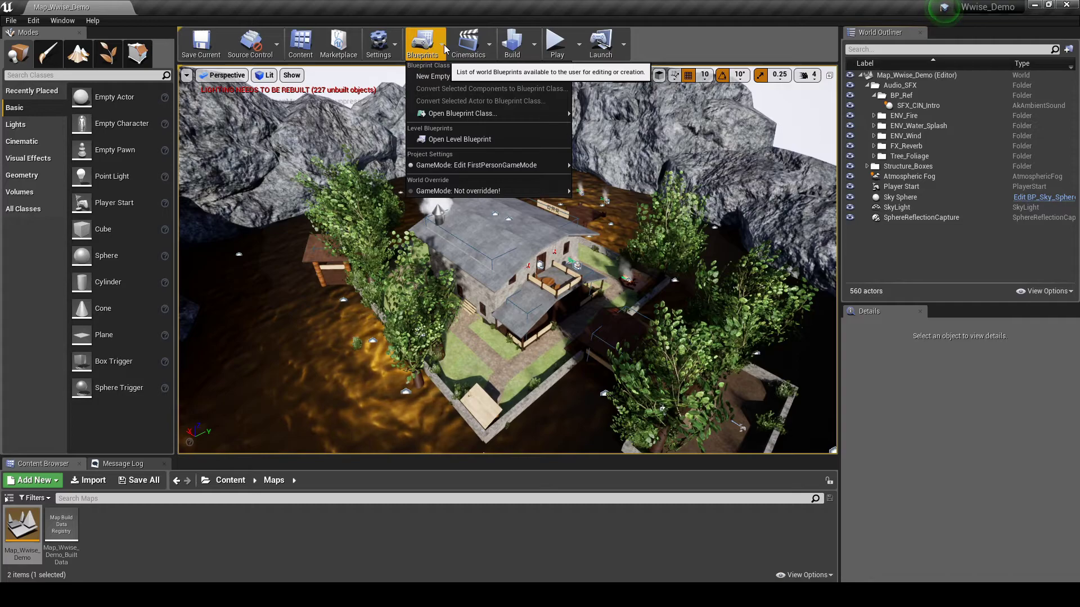
- Open the Level Blueprint and add an Audiokinetic Actor Post Event node
click(458, 139)
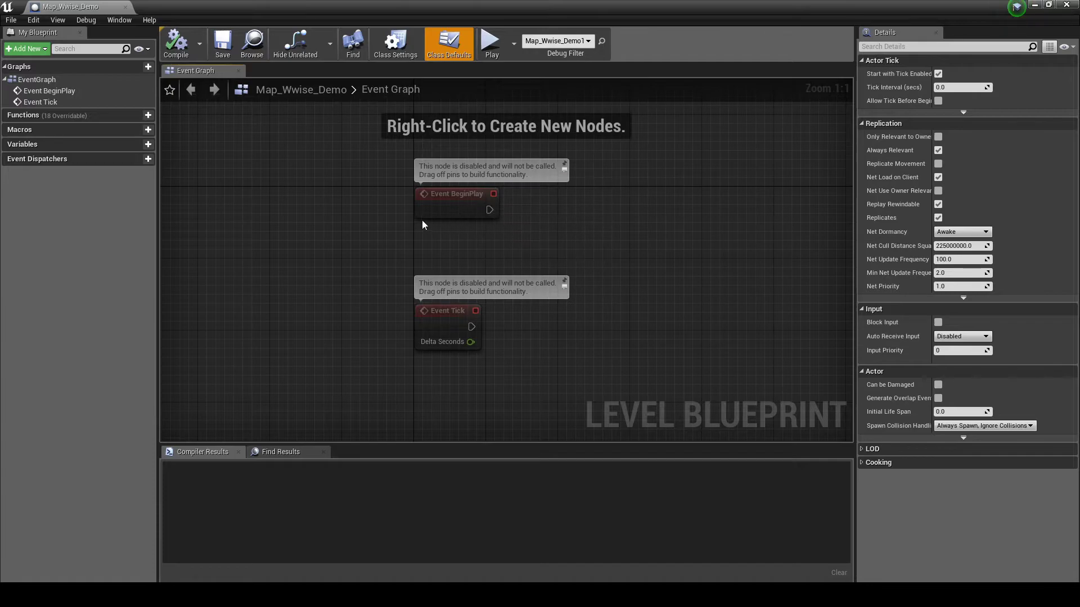
right_click(588, 201)
click(613, 379)
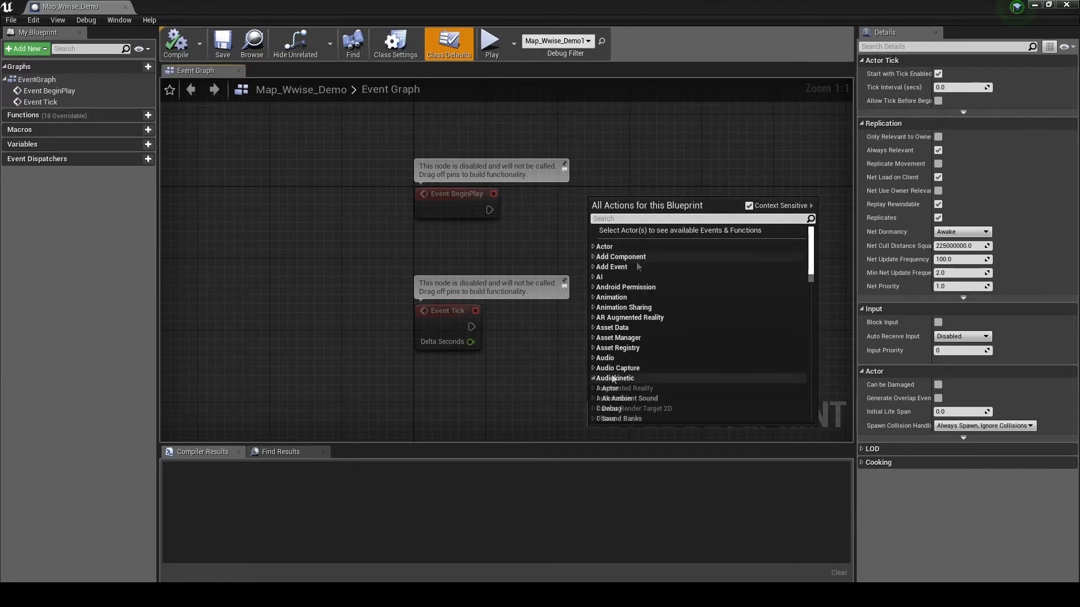
click(609, 388)
scroll(690, 356, down, 3)
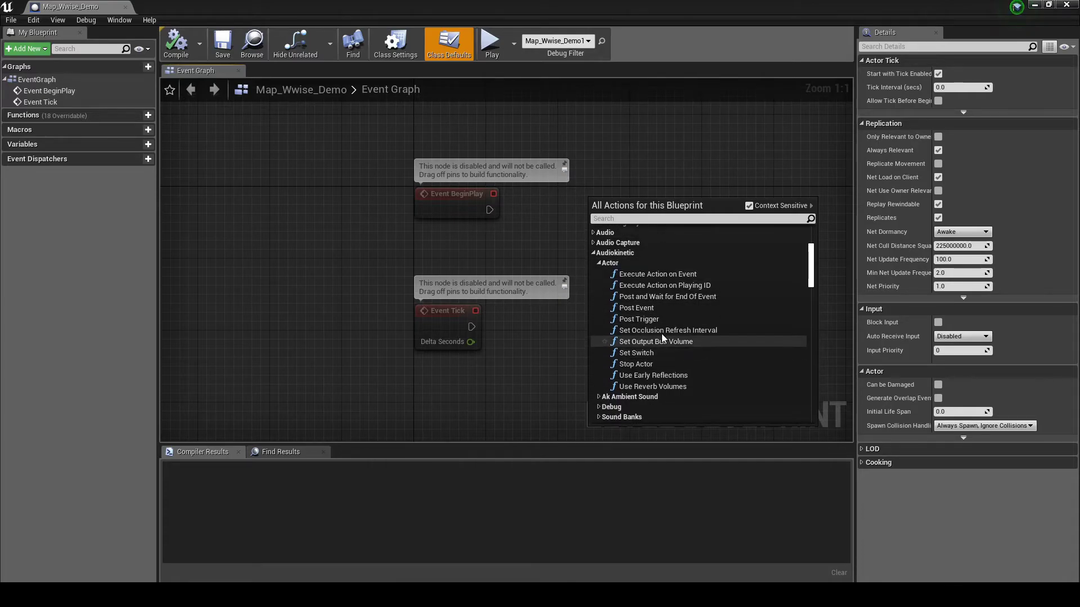
click(649, 307)
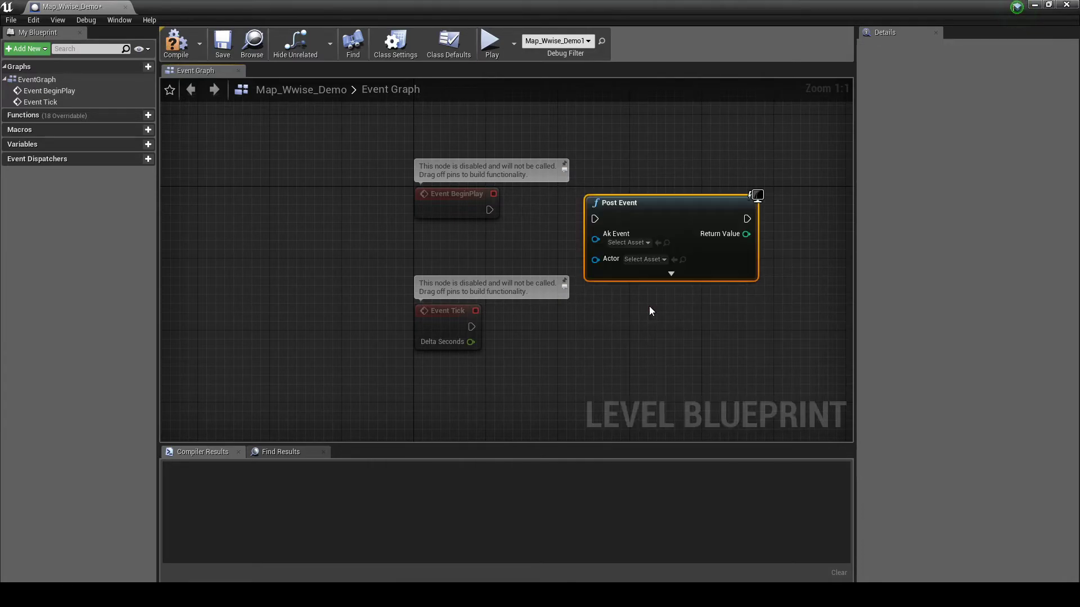
- Set the node's Ak Event to SFX_CIN_Intro and wire Event BeginPlay into it
click(628, 242)
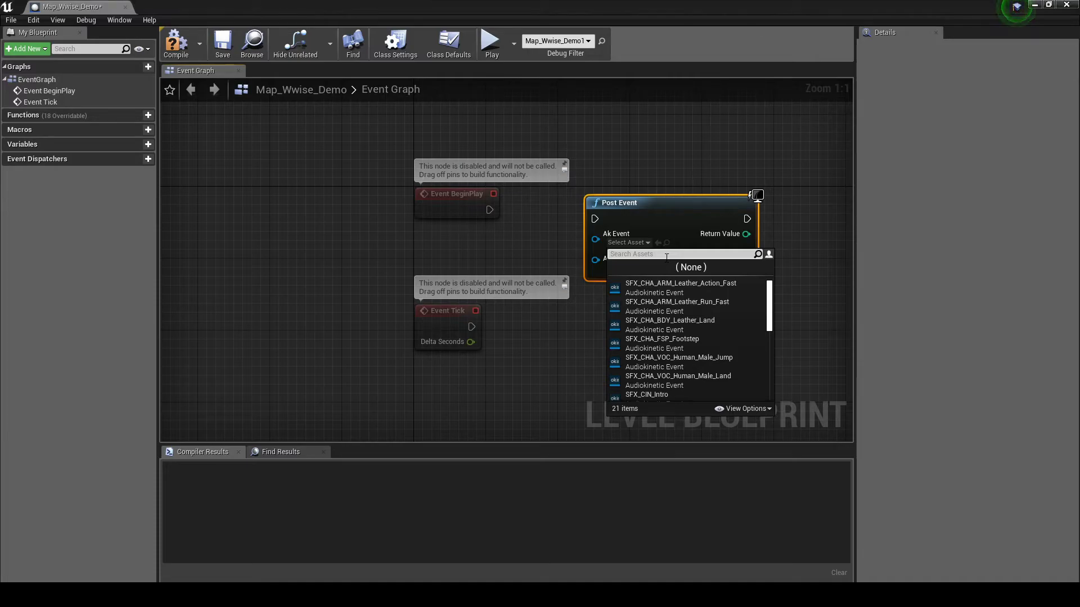
text(sfx_)
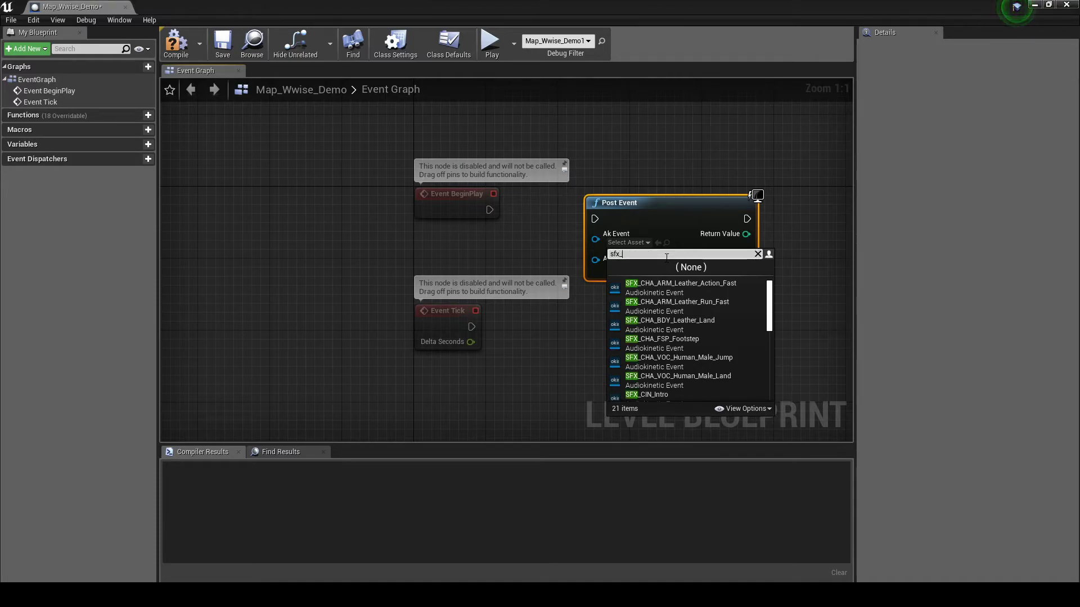
text(Cin)
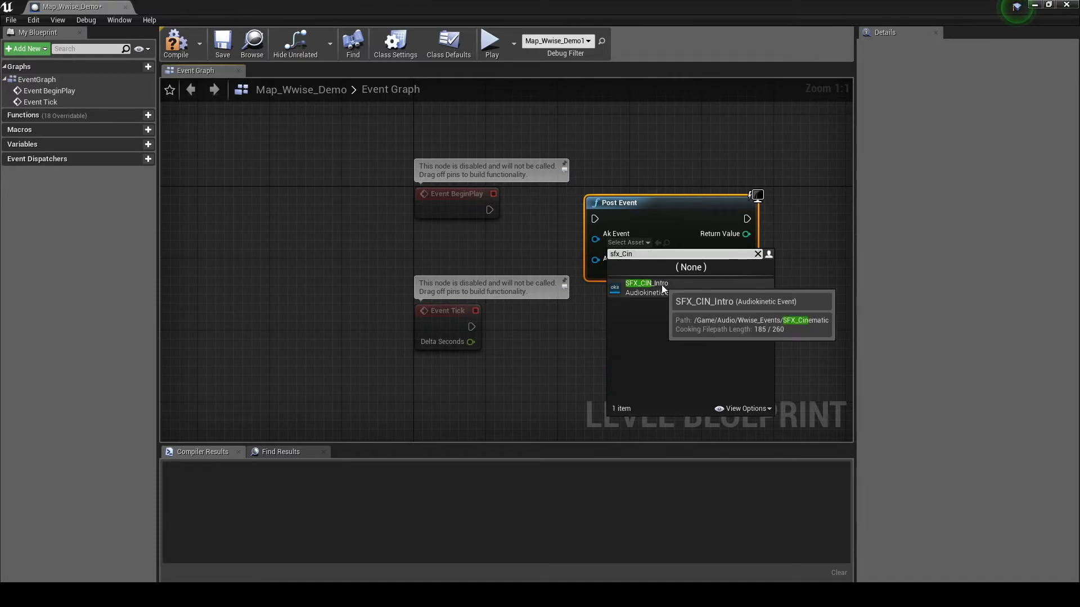
click(661, 284)
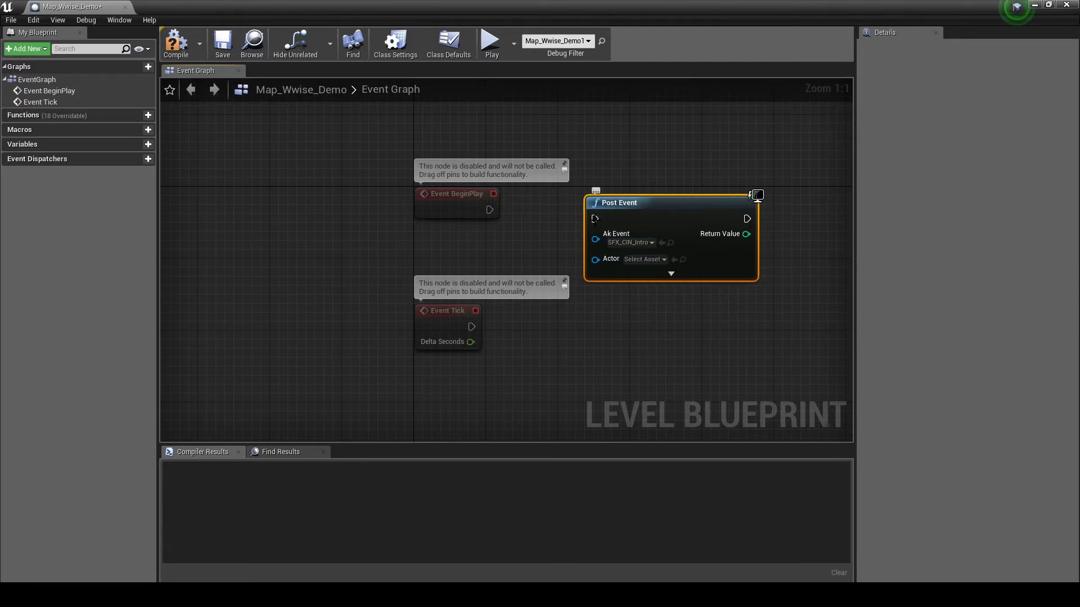
drag(594, 219, 489, 210)
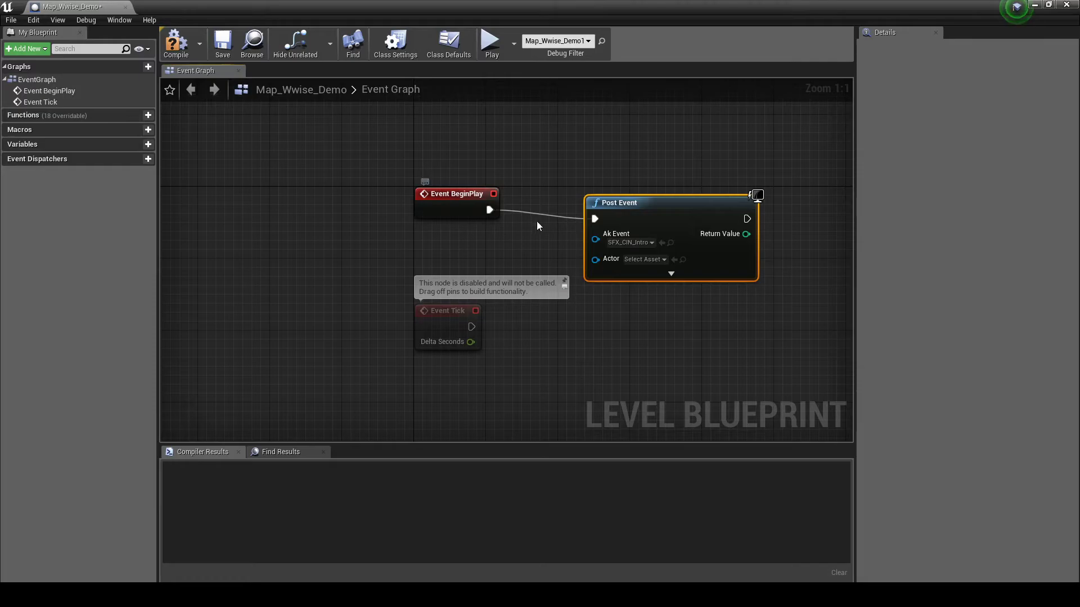
drag(614, 209, 596, 201)
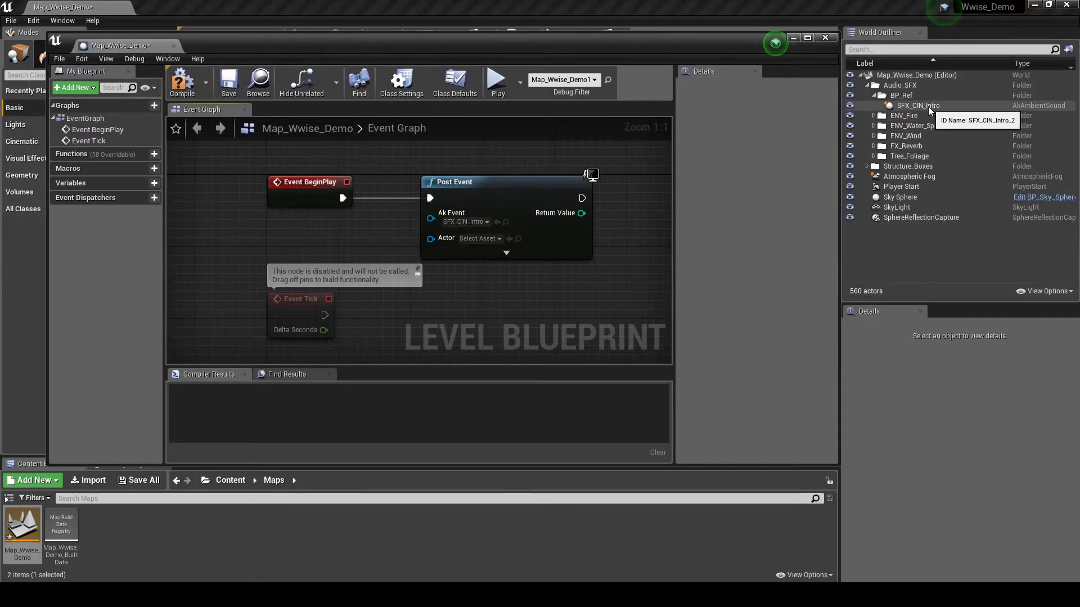
- Feed an SFX_CIN_Intro actor reference into Post Event's Actor input
drag(928, 106, 341, 240)
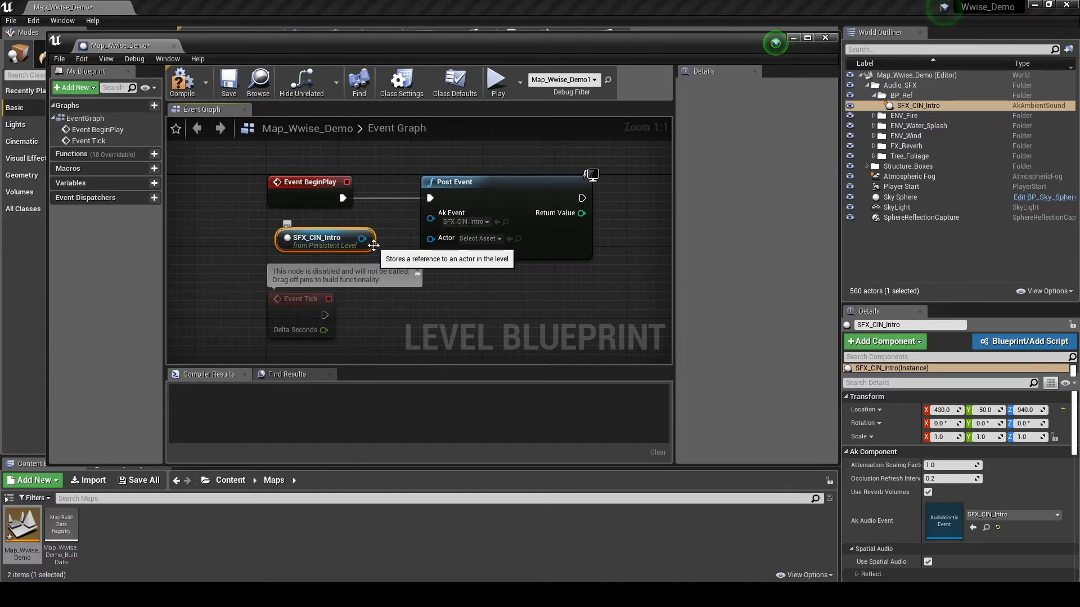
drag(362, 239, 430, 239)
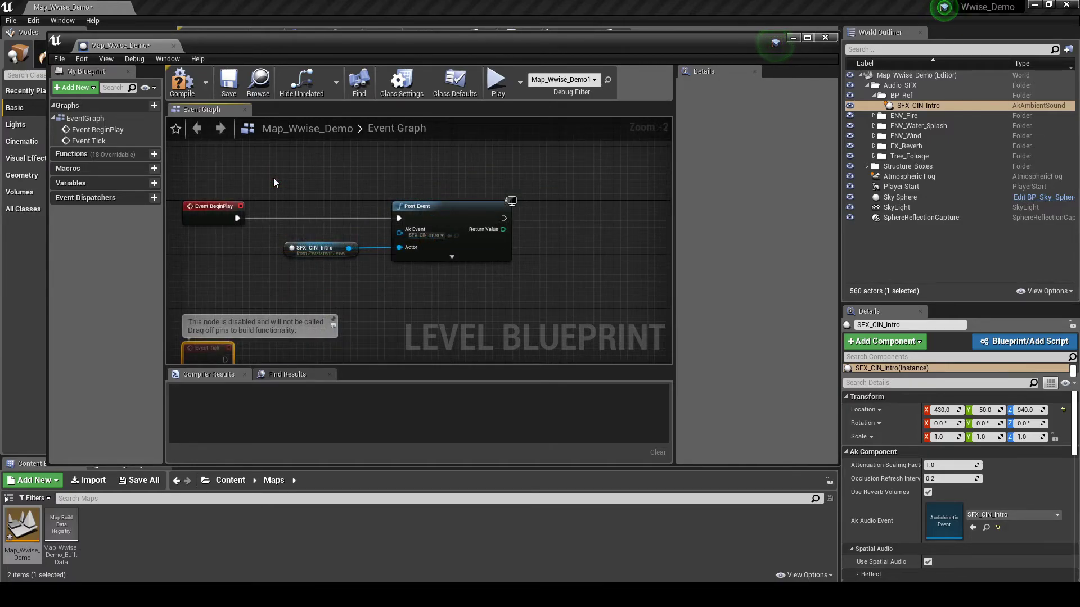
drag(275, 178, 548, 282)
- Wrap the nodes in an SFX_Map_Intro comment, then compile and save
key(c)
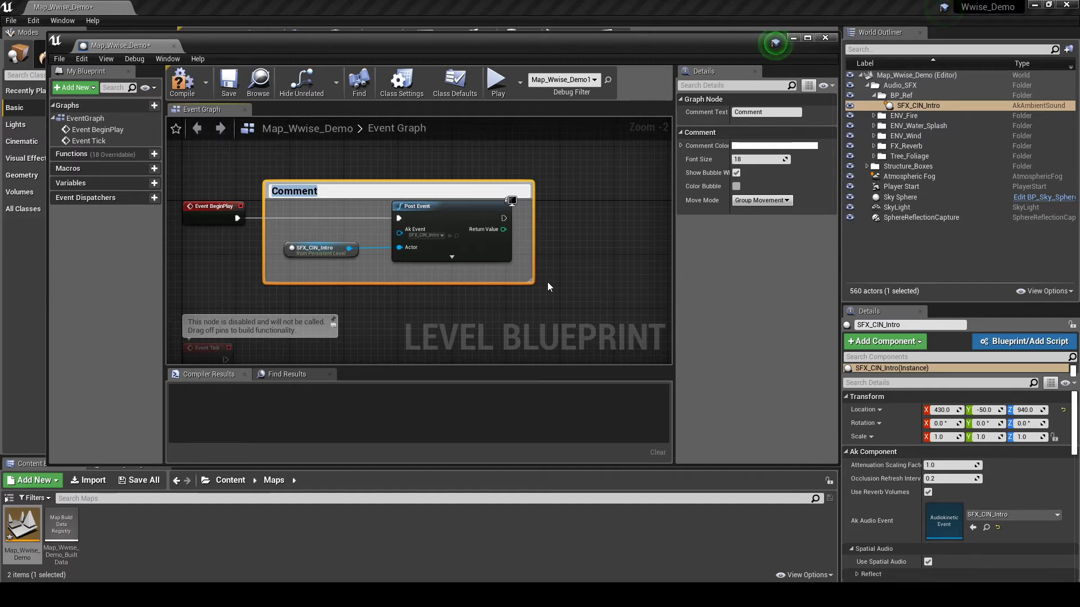
text(SFX_Map_Intro)
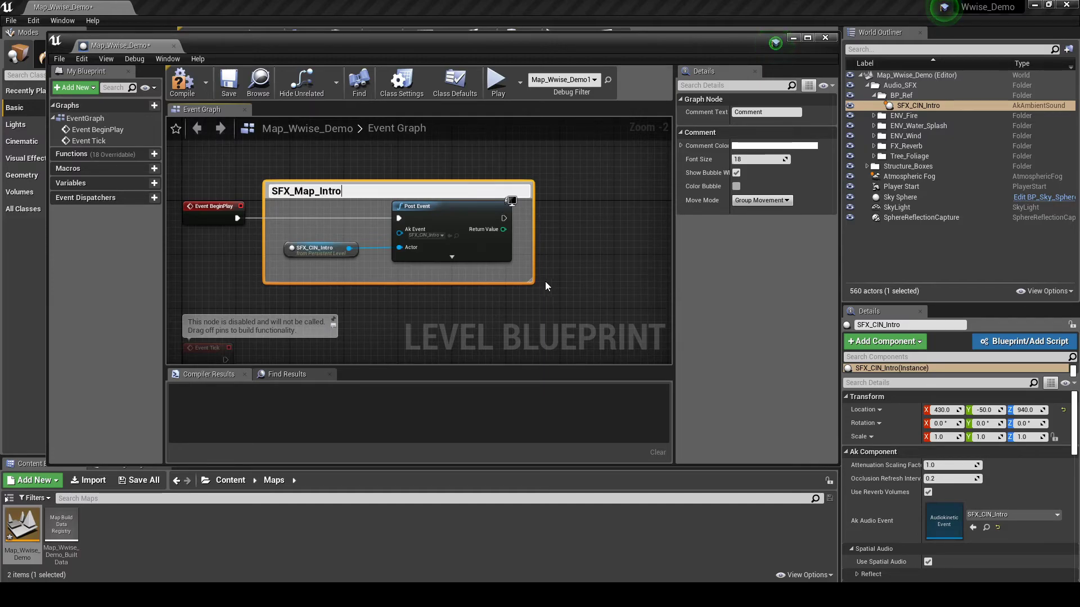
click(239, 135)
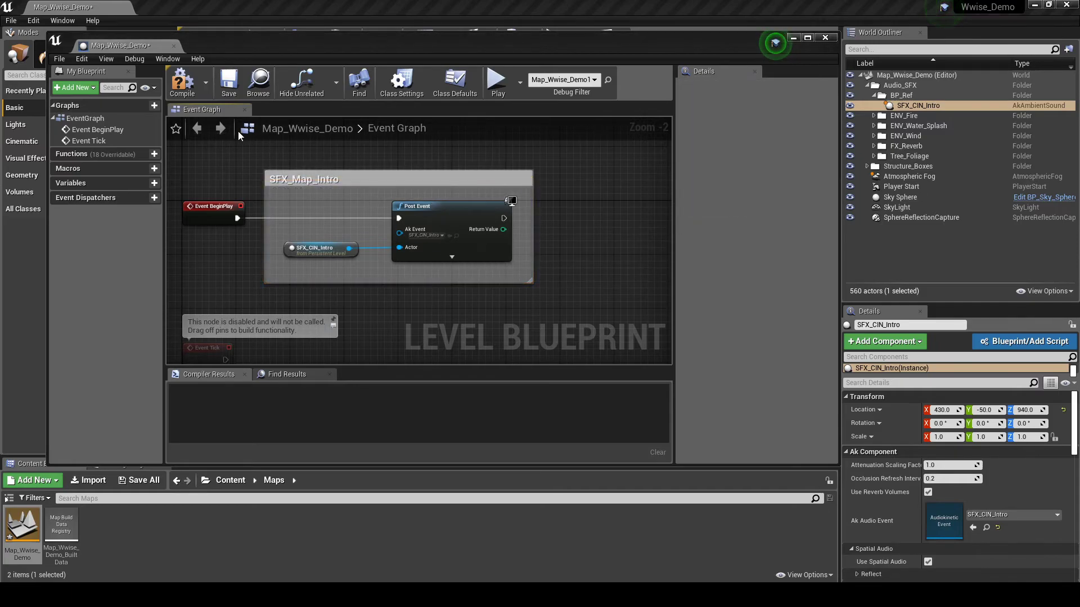
click(183, 84)
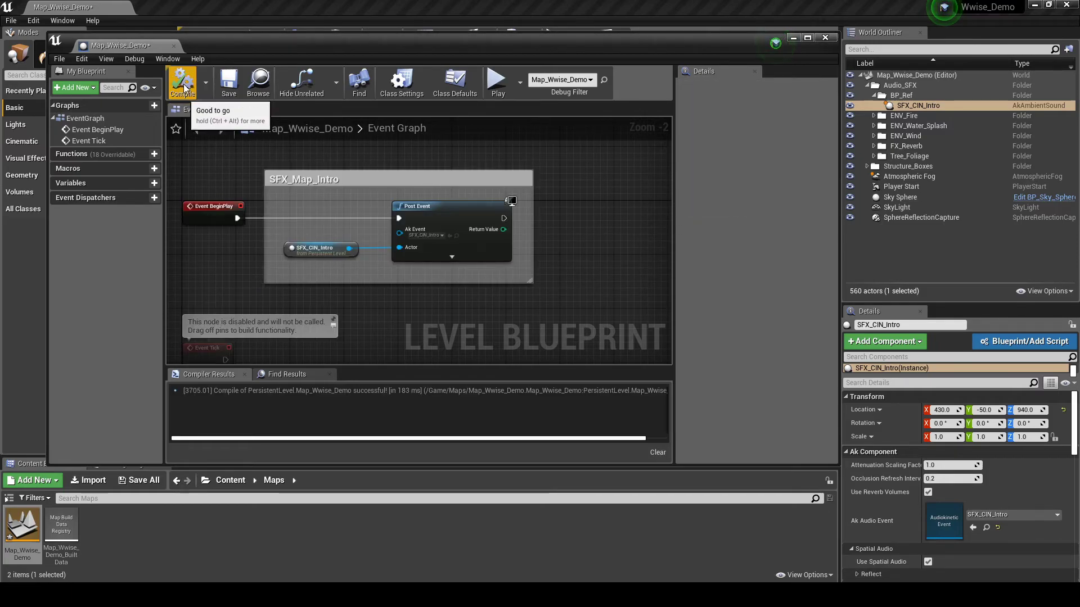
click(226, 85)
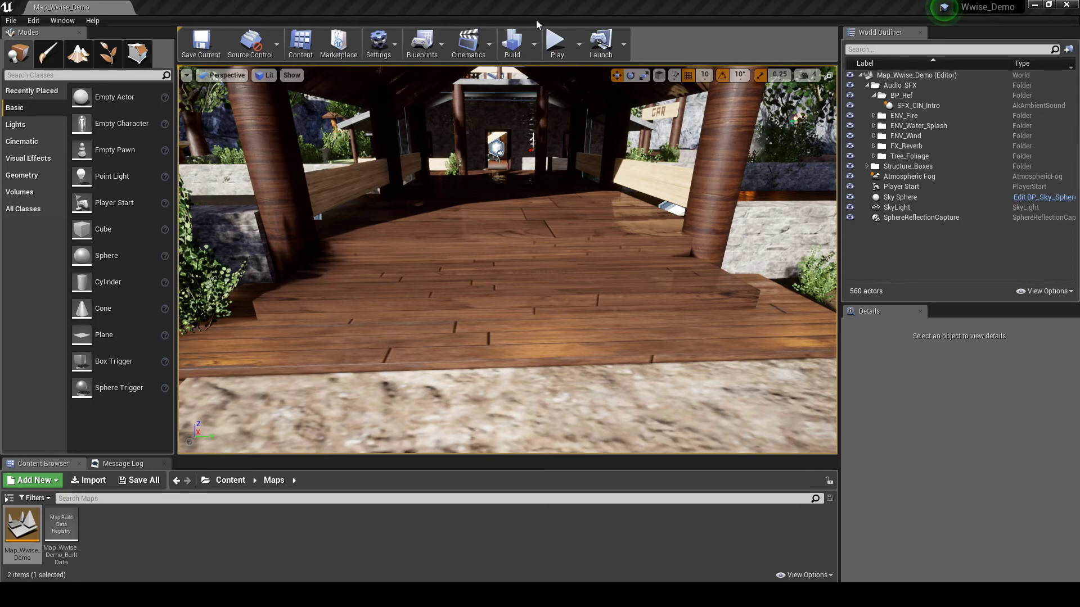
- Play Map_Wwise_Demo in the editor and walk the first-person character forward into the wooden pavilion
click(543, 44)
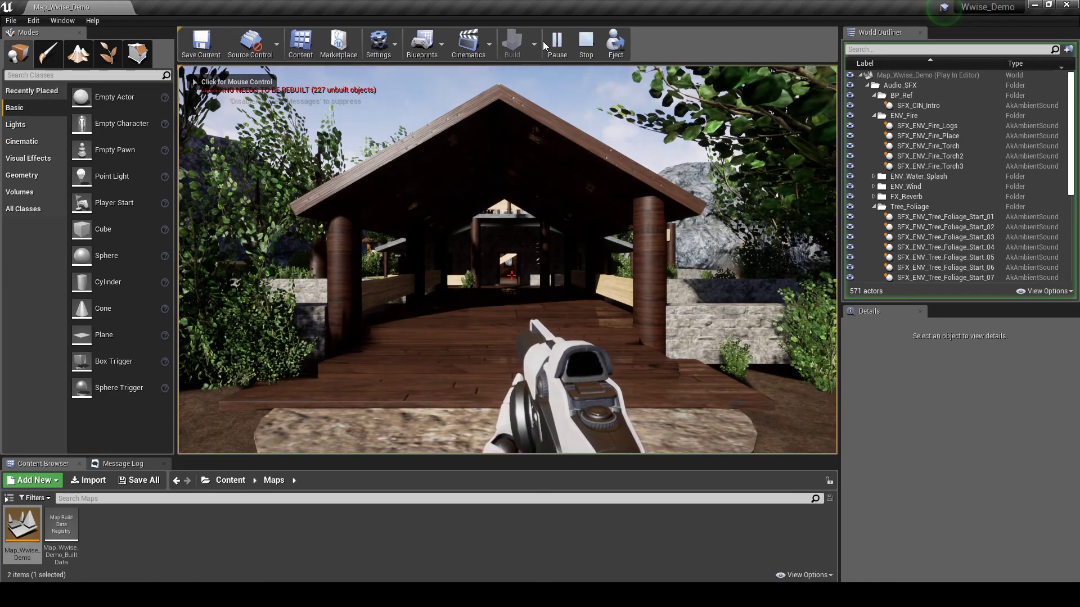
click(538, 87)
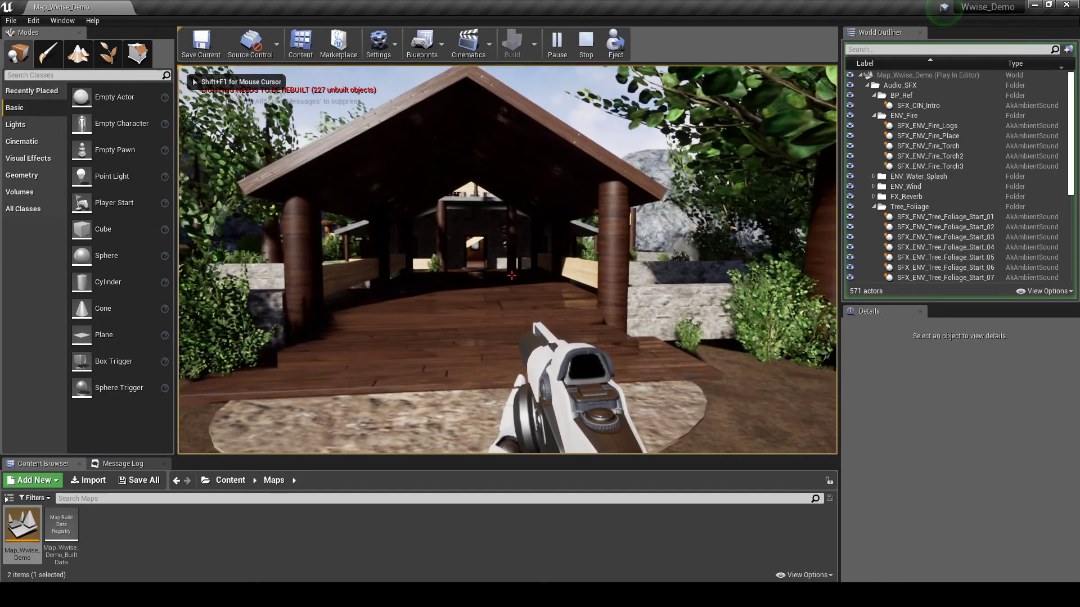
key(w)
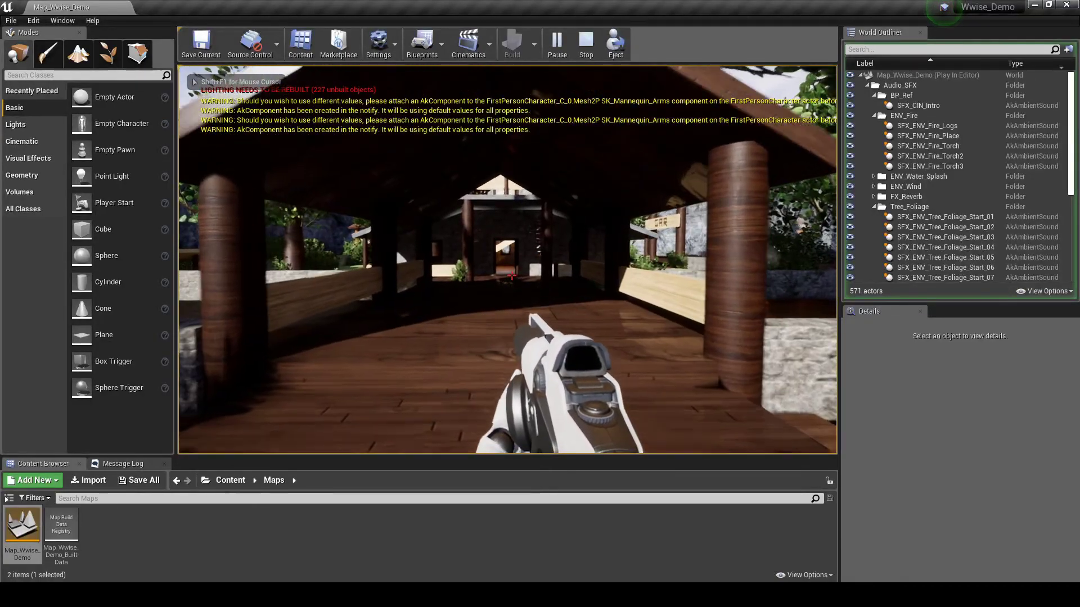